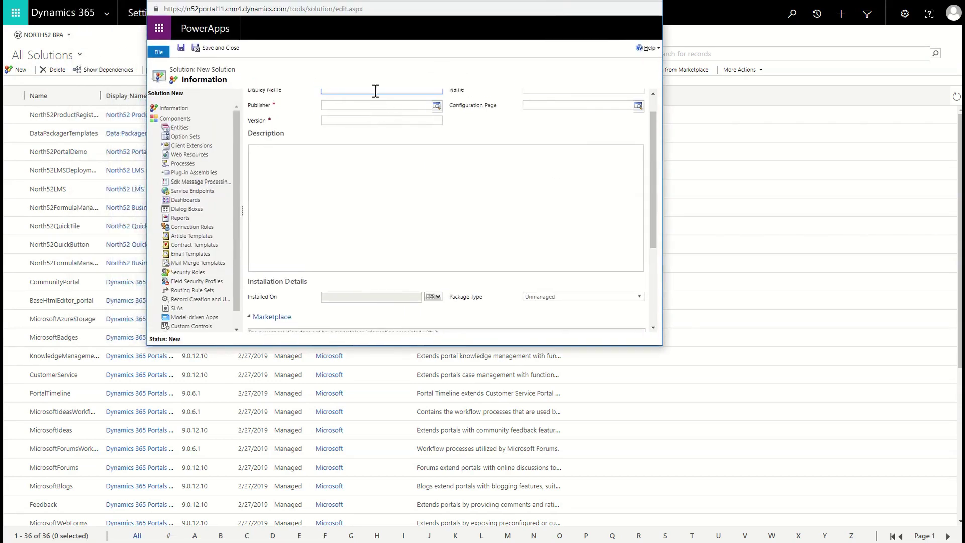
- Fill in the new solution as Product Registration Data Package with CDS Default Publisher and version 1.0, and save and close it
text(Product Registration Data Package)
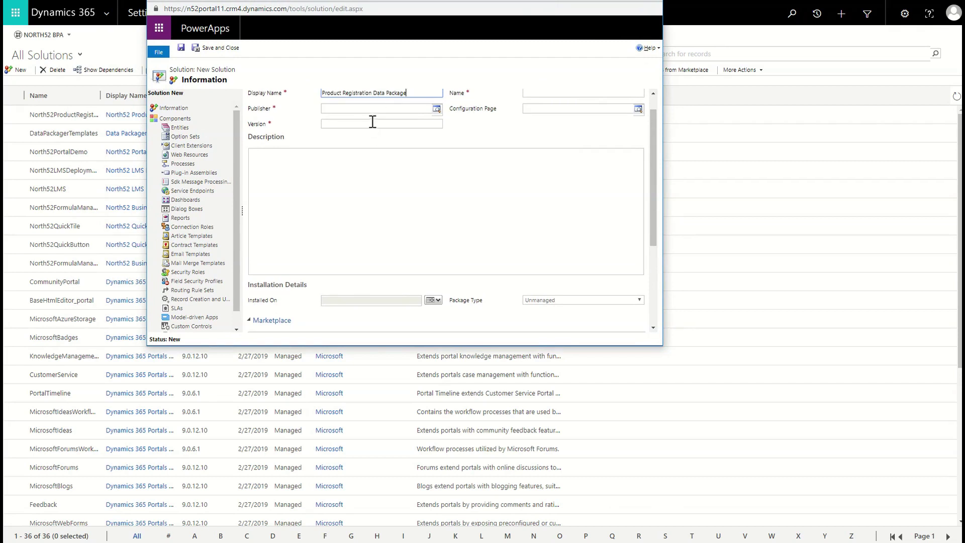
click(437, 110)
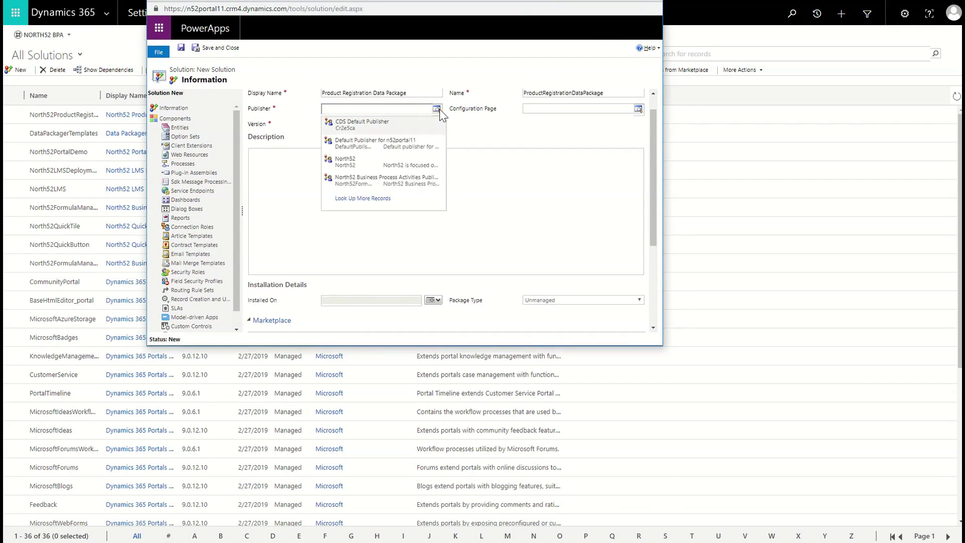
click(400, 125)
click(361, 146)
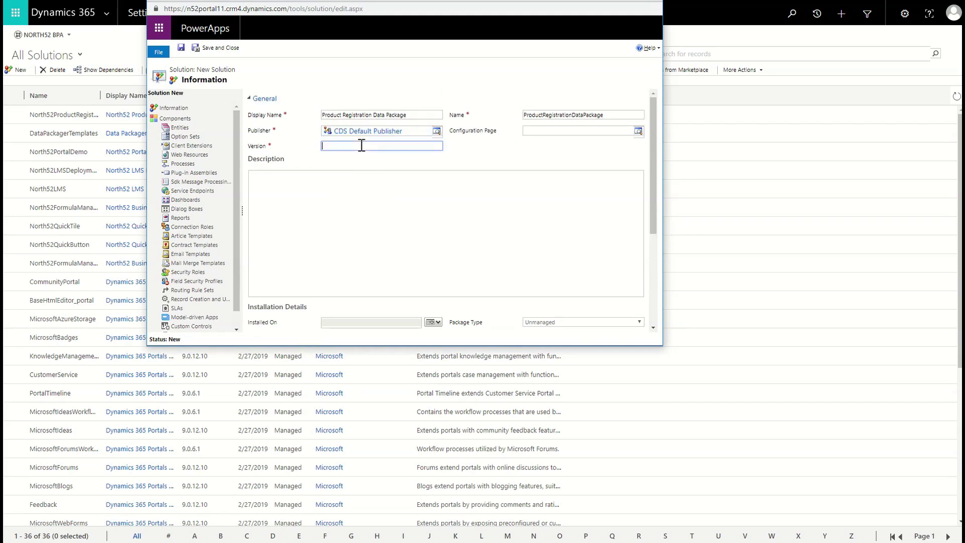
text(1.0)
click(333, 206)
click(226, 47)
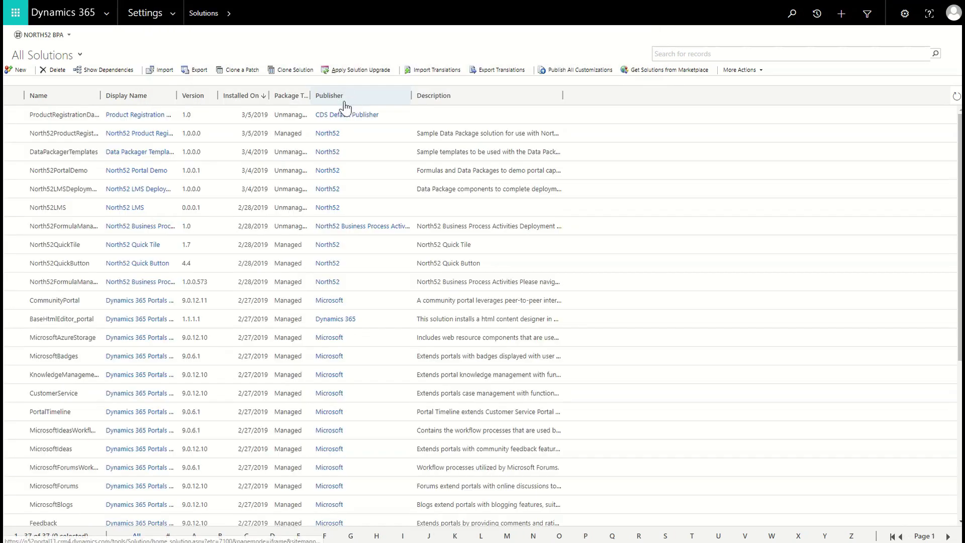
- Create a new N52 Data Package record and name it Product Registration Data Package
click(174, 14)
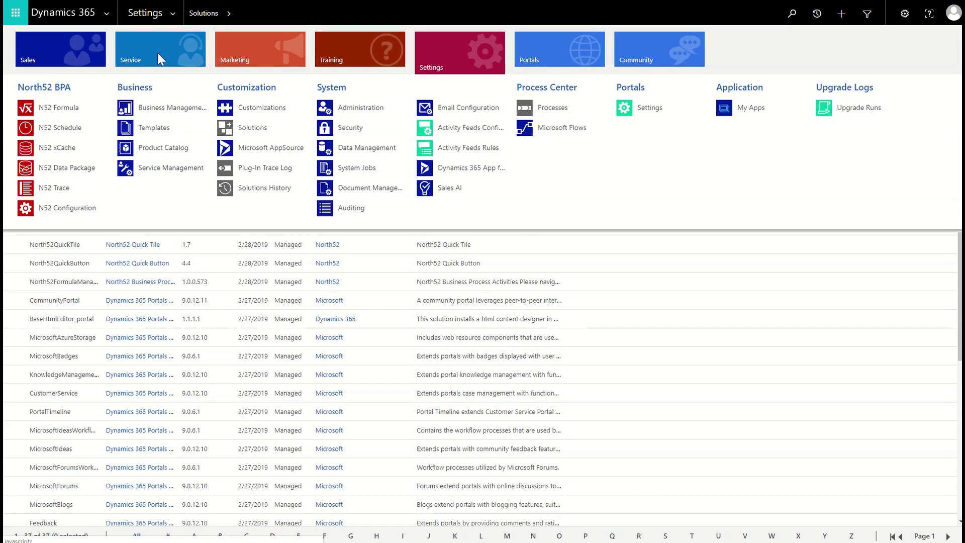
click(77, 170)
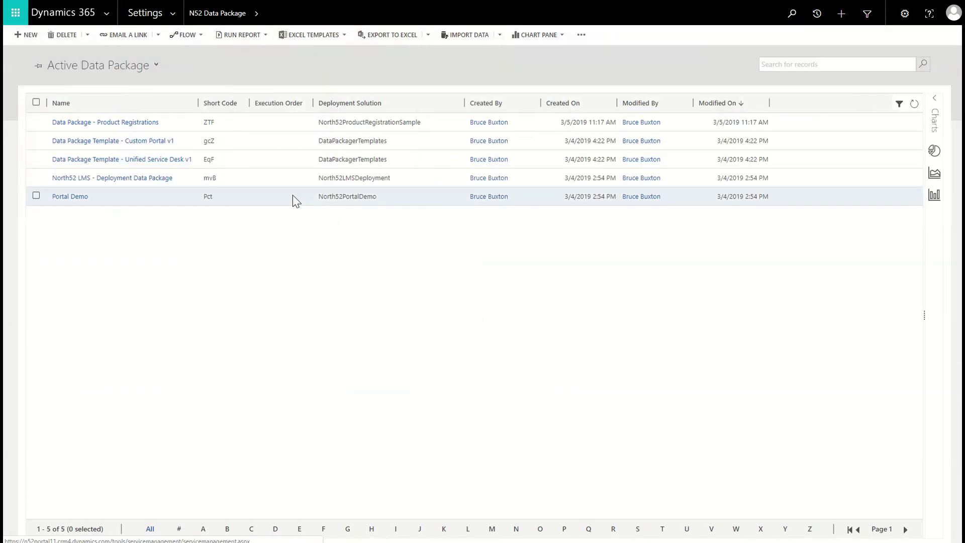
click(29, 37)
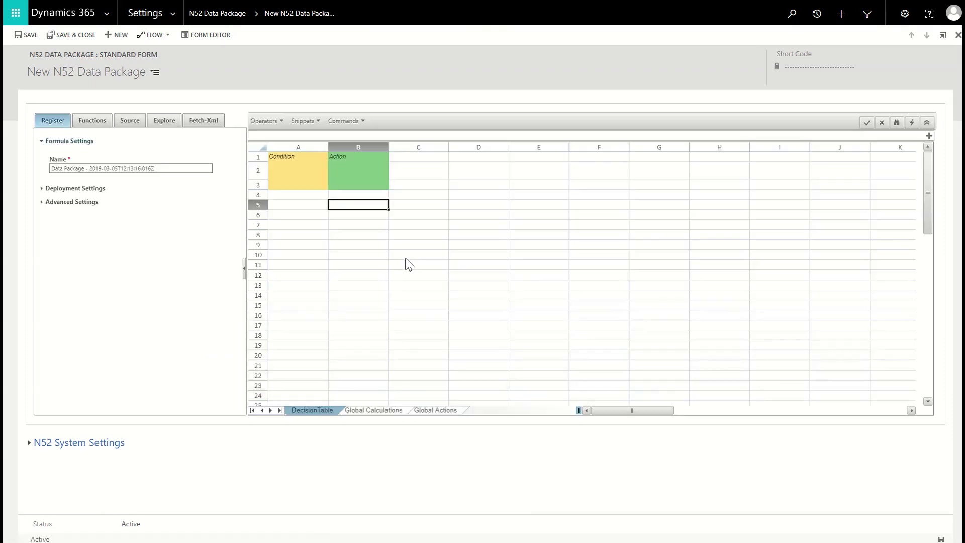
triple_click(163, 168)
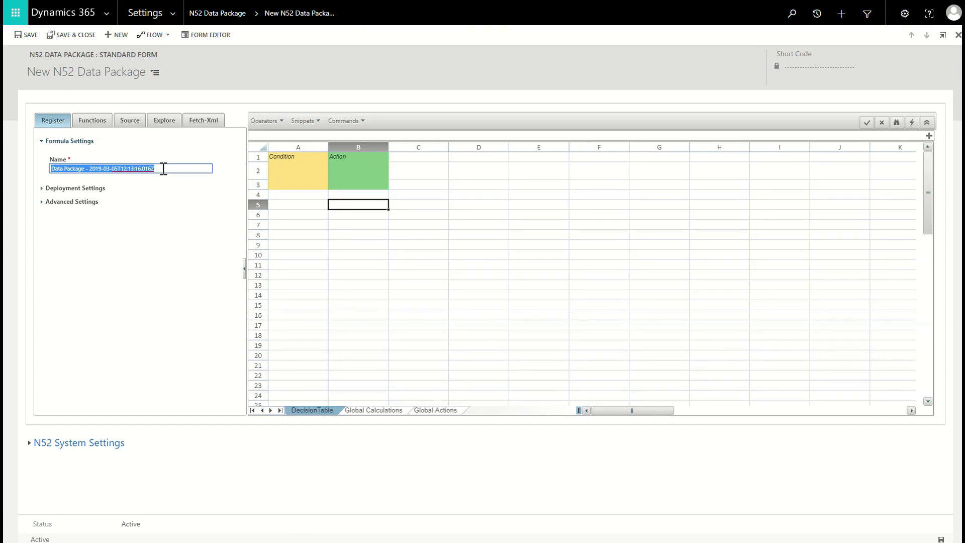
text(Product Registration Data Package)
- Set the data package's solution deployment to Product Registration Data Package and save the record
click(73, 187)
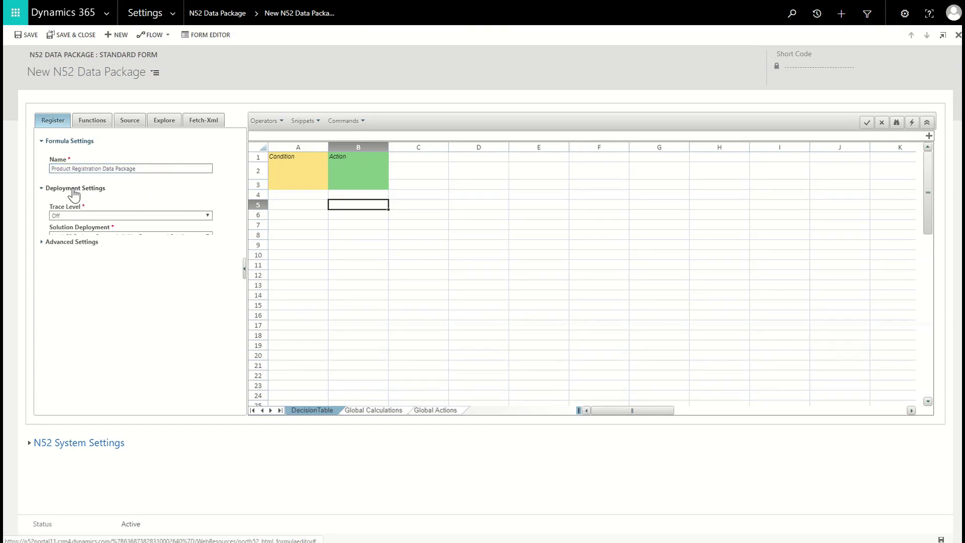
click(185, 237)
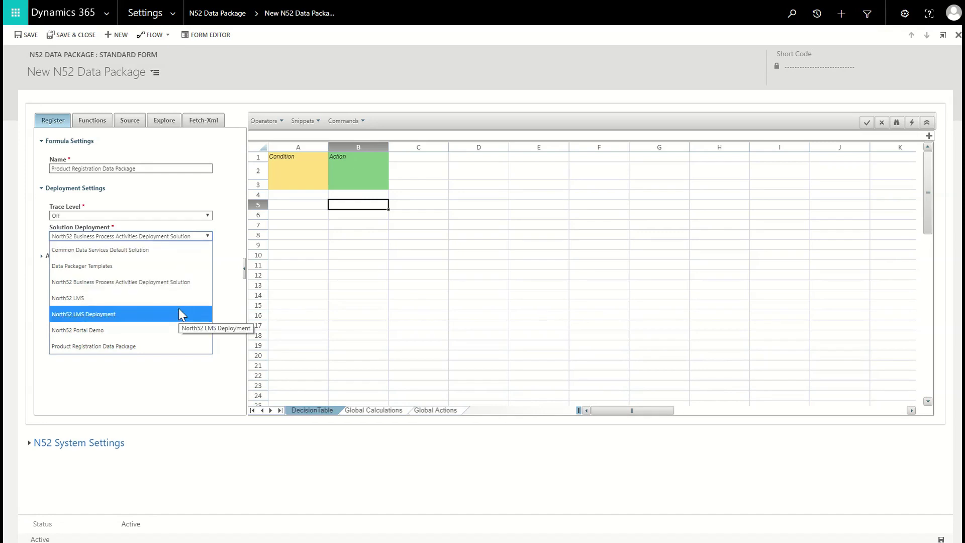
click(151, 347)
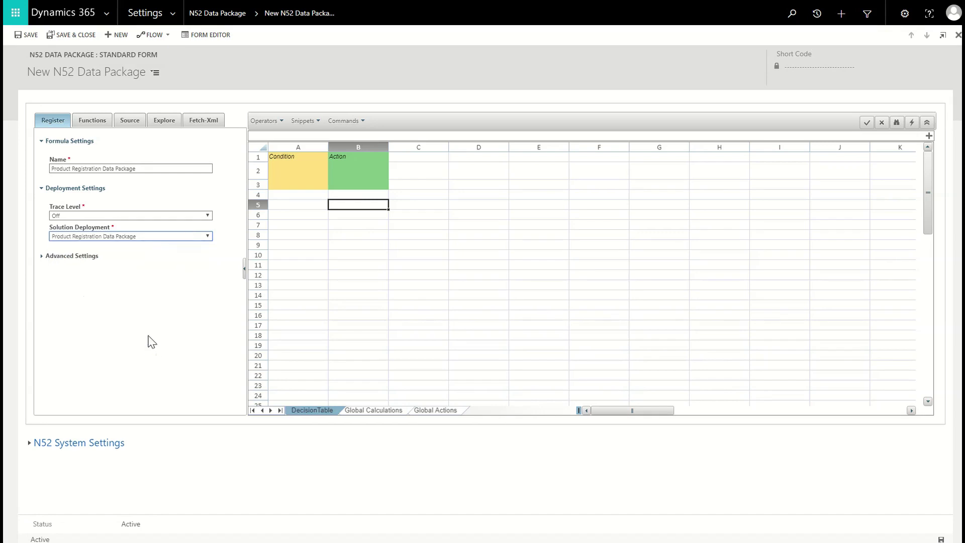
click(941, 540)
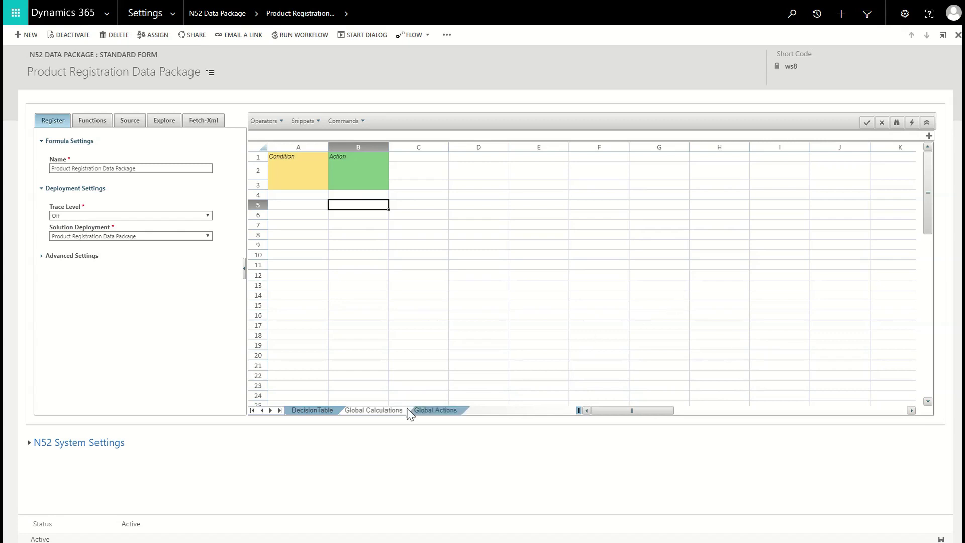
- Append adx_authorid, adx_createdbyusername and adx_modifiedbyusername to the DP - Configuration - ExcludeFields value in the Global Calculations
click(382, 411)
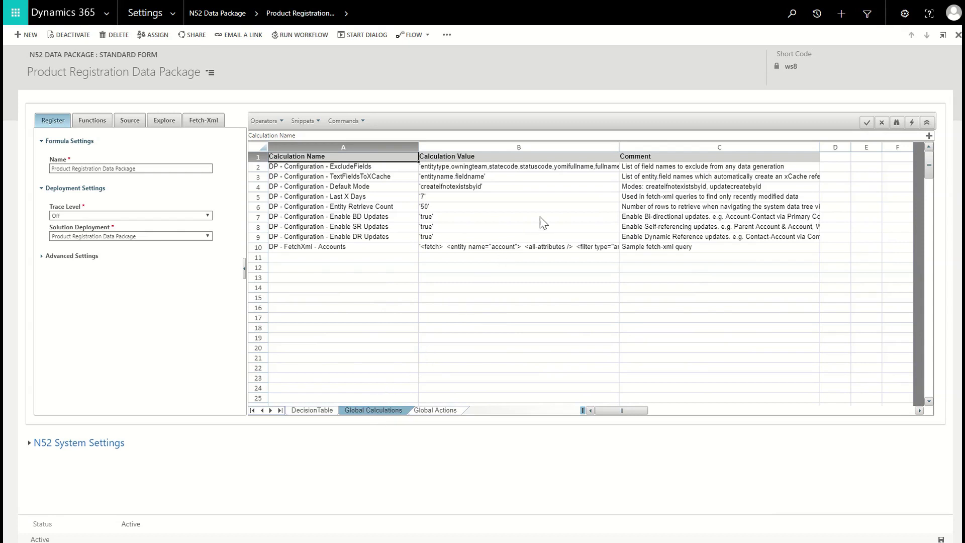
click(352, 168)
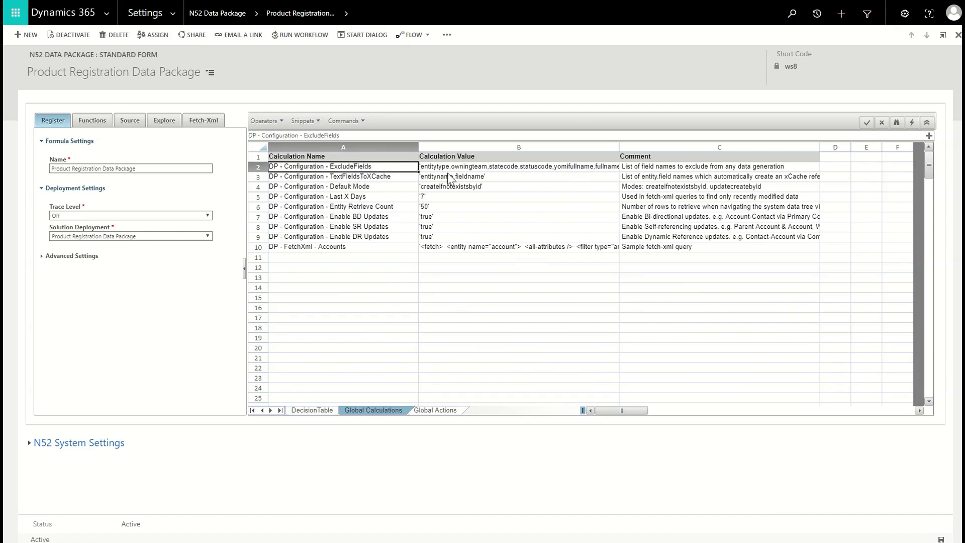
click(538, 169)
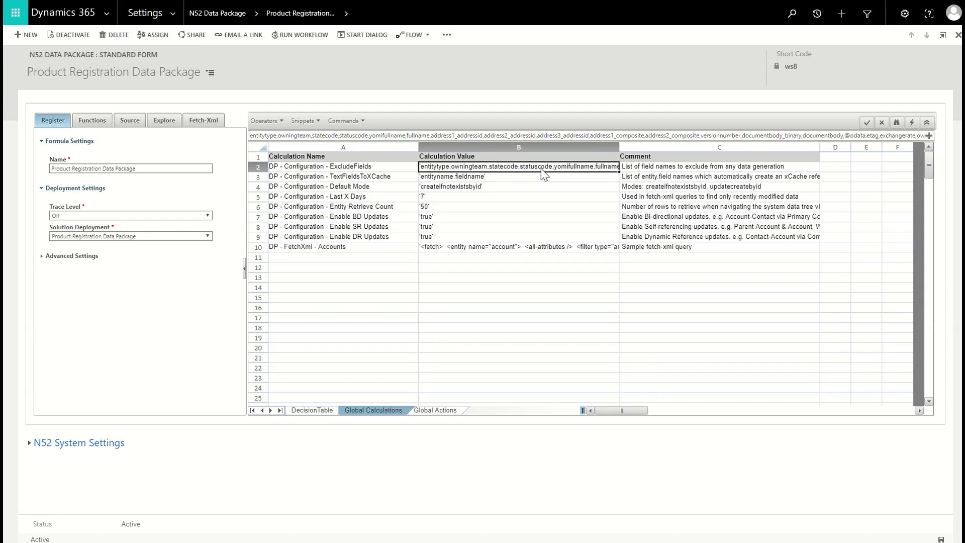
click(930, 137)
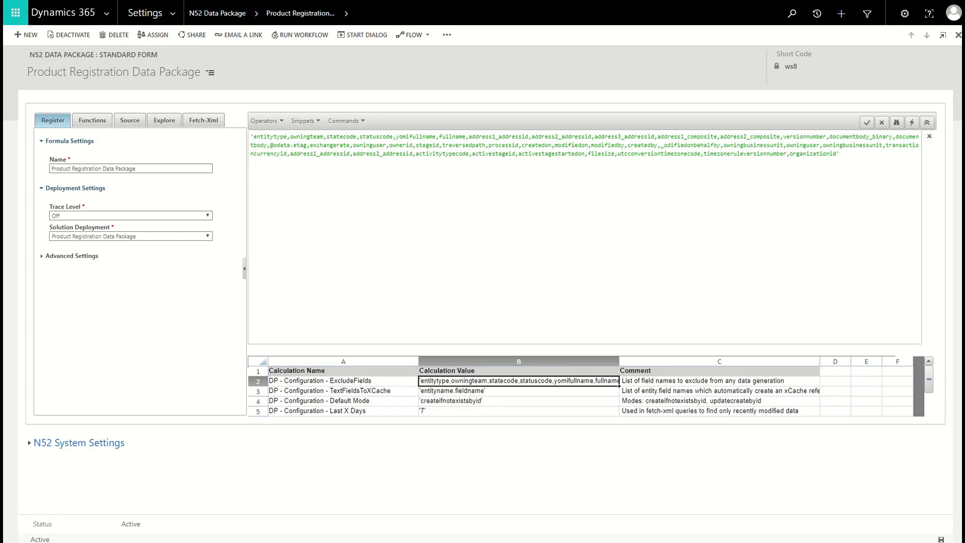
click(839, 155)
text(, adx_authorid,adx_createdbyusername,adx_modifiedbyusername)
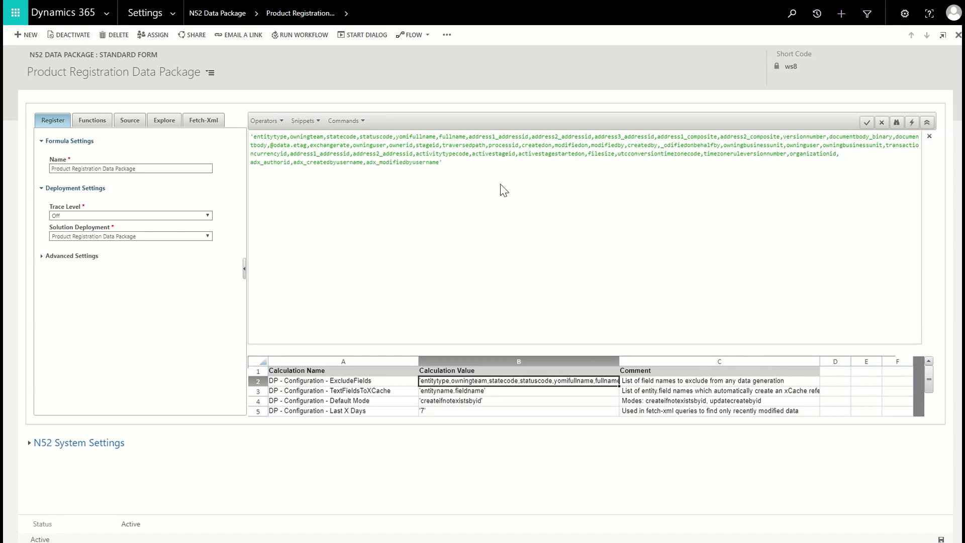
click(867, 159)
double_click(278, 162)
double_click(325, 162)
double_click(411, 162)
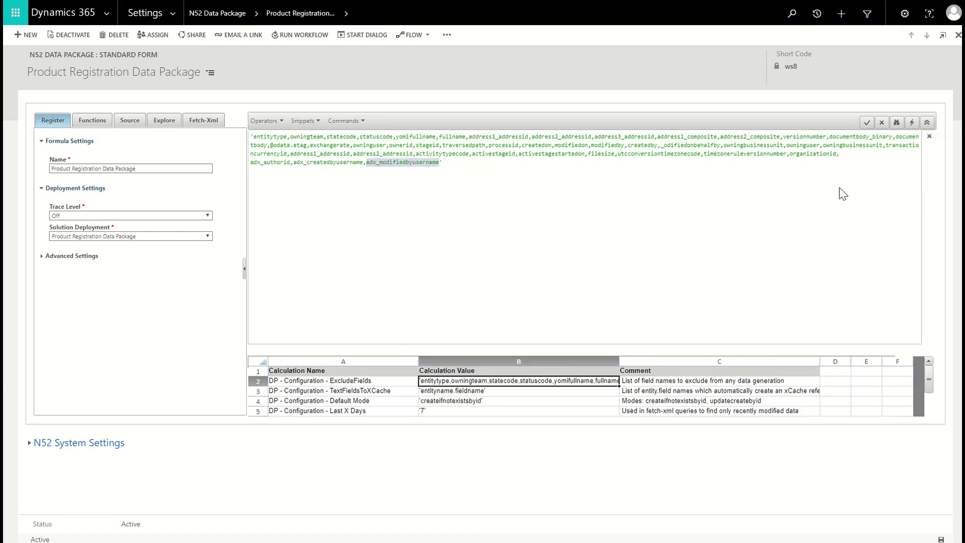
click(928, 136)
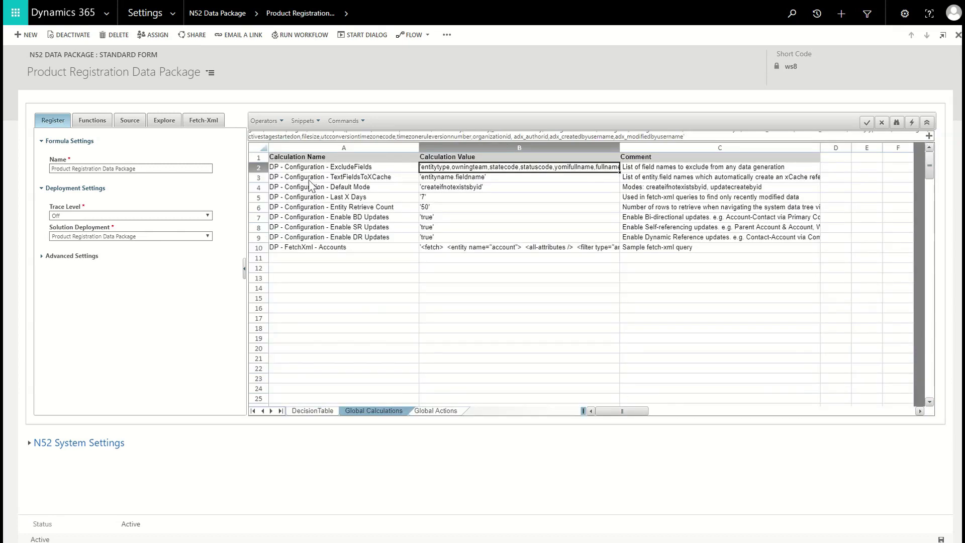
- Return to the DecisionTable sheet and explore the system data for the Entity Permission entity
click(313, 410)
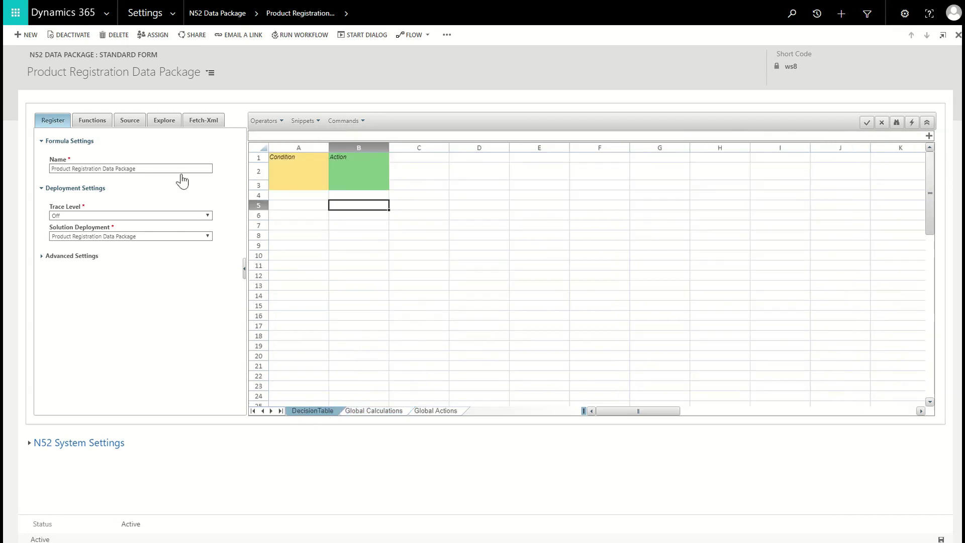
click(161, 126)
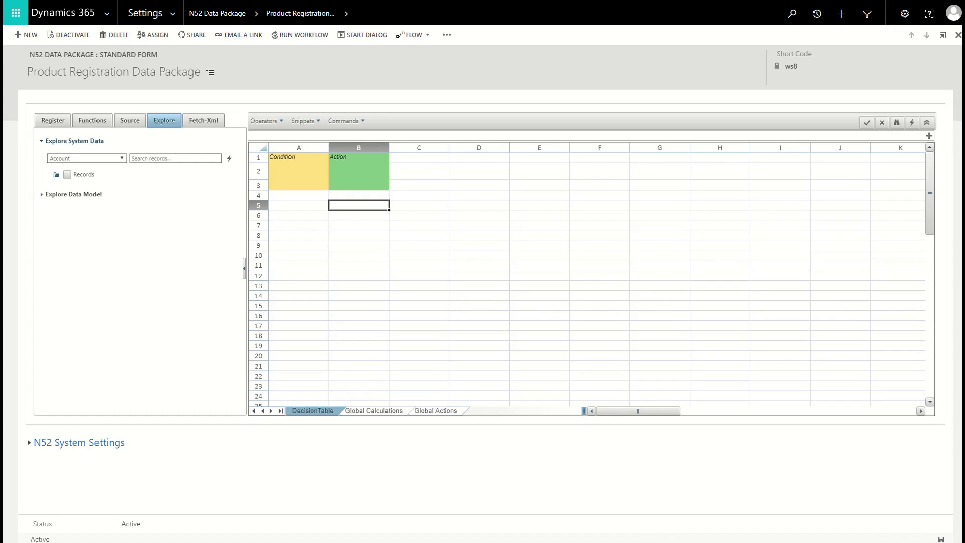
click(88, 159)
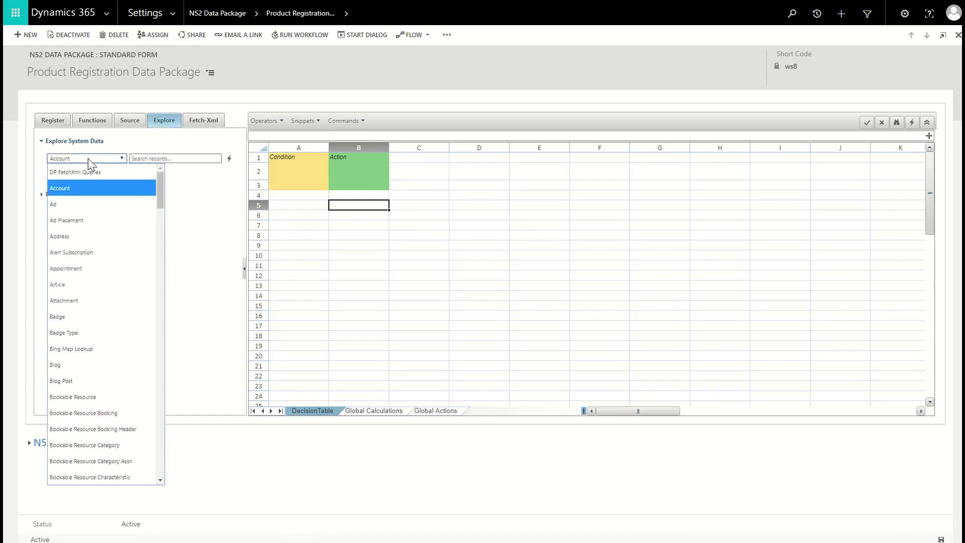
key(e)
key(Down)
key(Down)
key(Down)
key(Down)
key(Down)
key(Down)
key(Down)
key(Down)
key(Down)
key(Down)
key(Down)
key(Down)
key(Return)
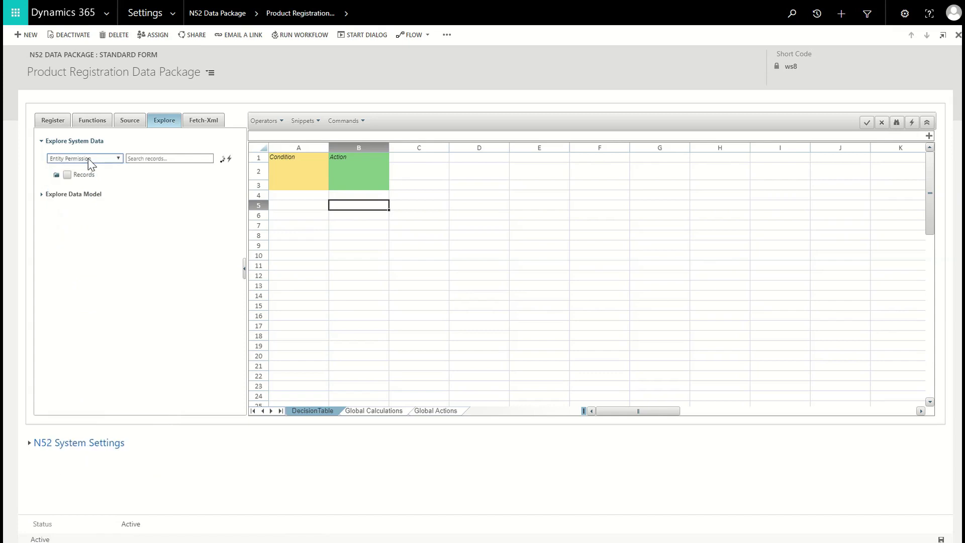
- Search the Entity Permission records for "product reg", select both Community Portal product registration permissions and generate their decision table rows
click(151, 157)
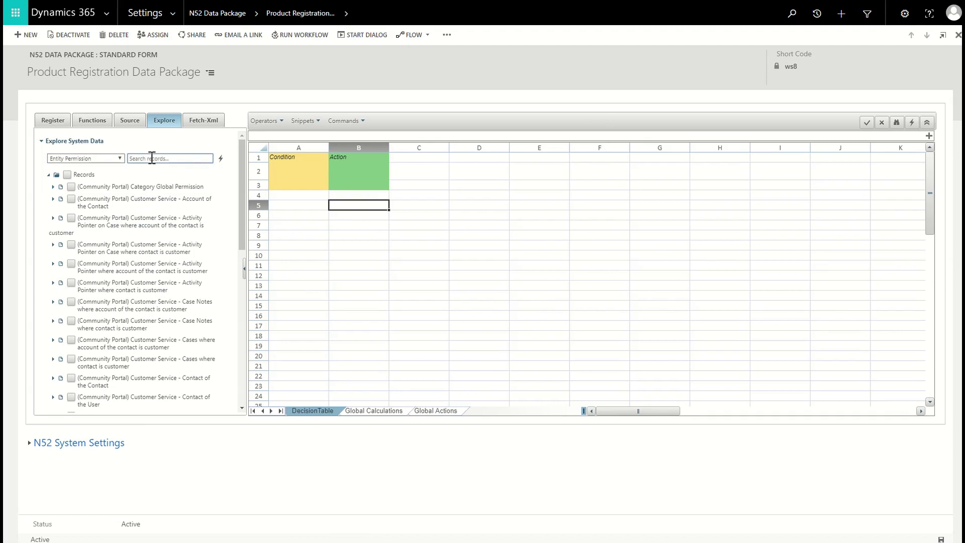
text(product reg)
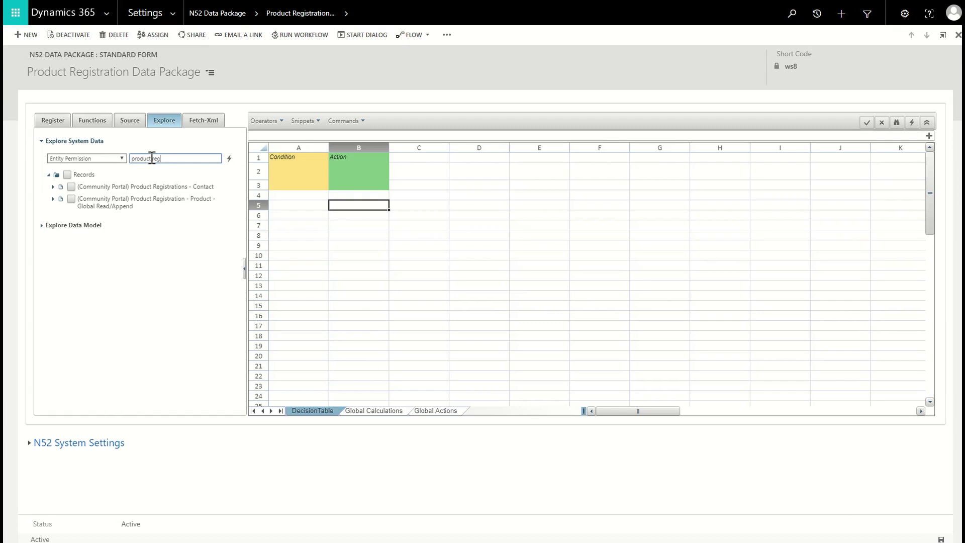
click(70, 187)
click(71, 200)
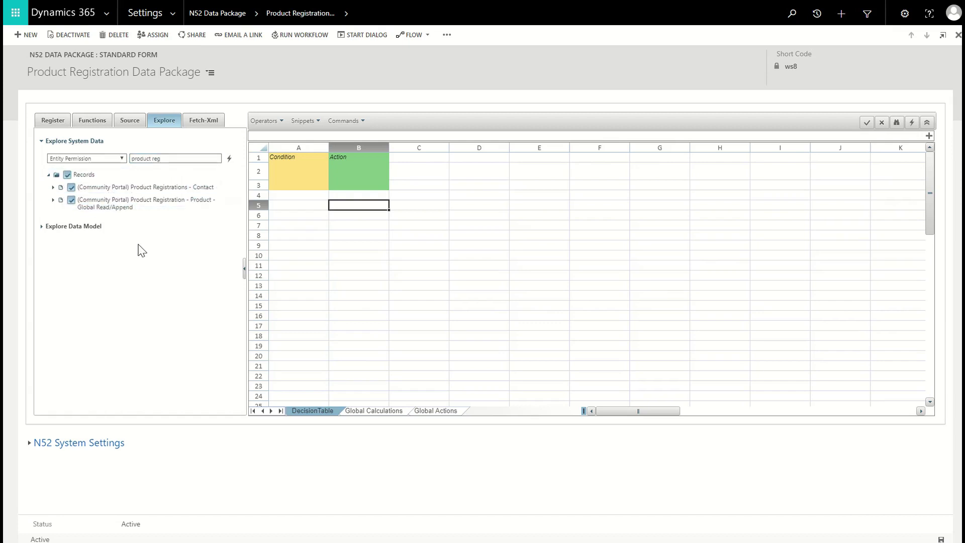
click(229, 159)
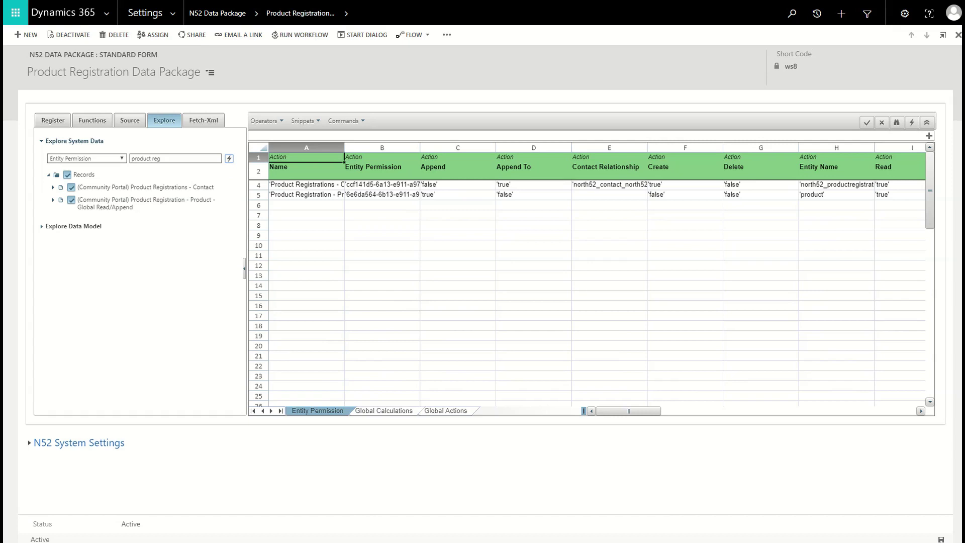
- Select the related N:N adx_entitypermission_webrole record under the Product Registrations - Contact permission
click(52, 189)
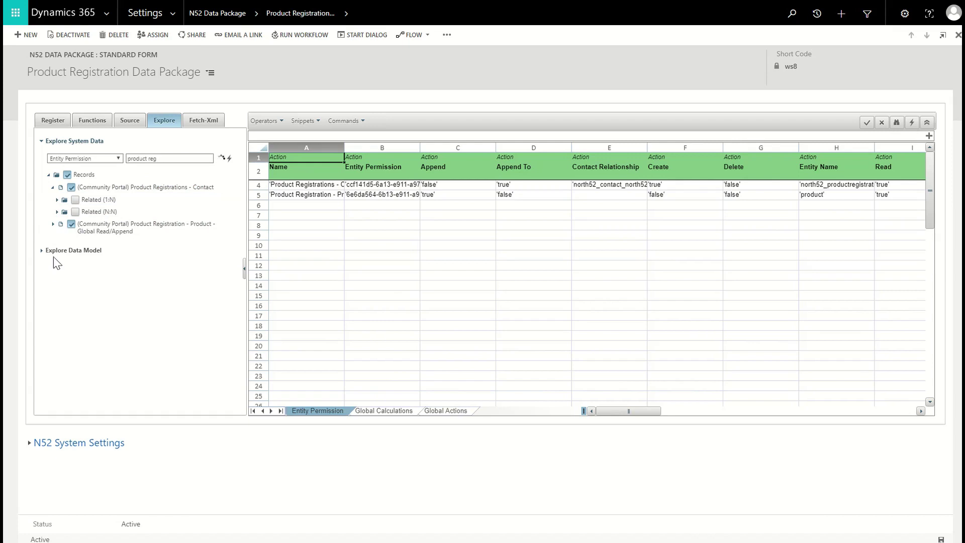
click(54, 225)
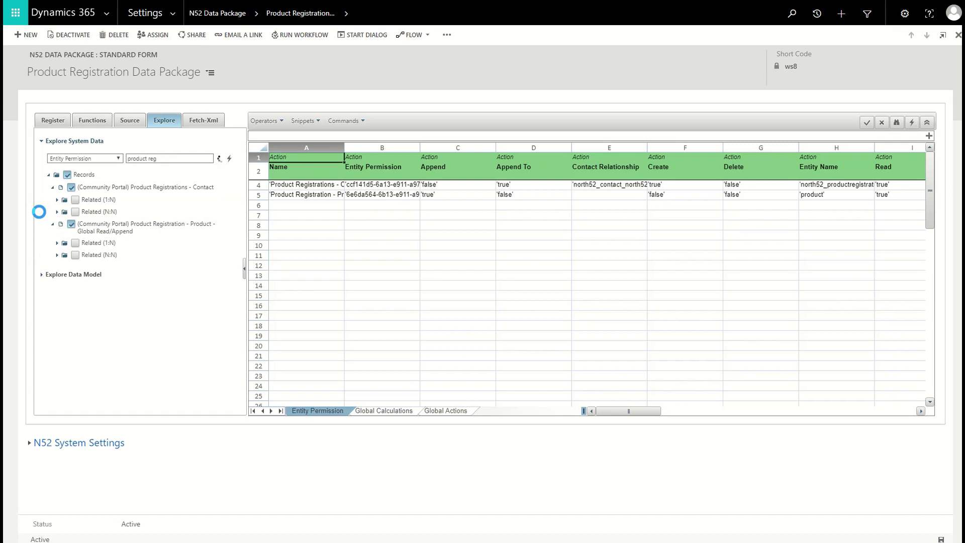
click(52, 211)
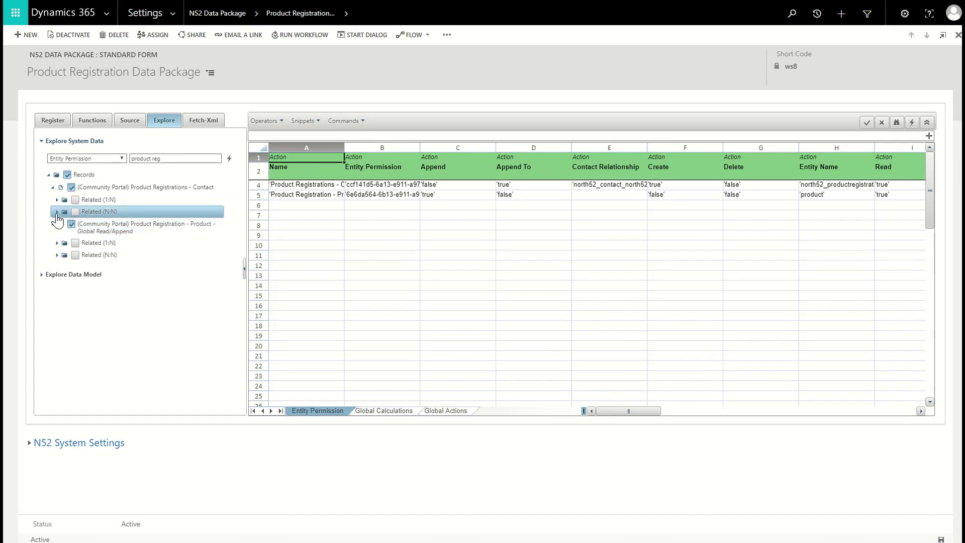
click(60, 225)
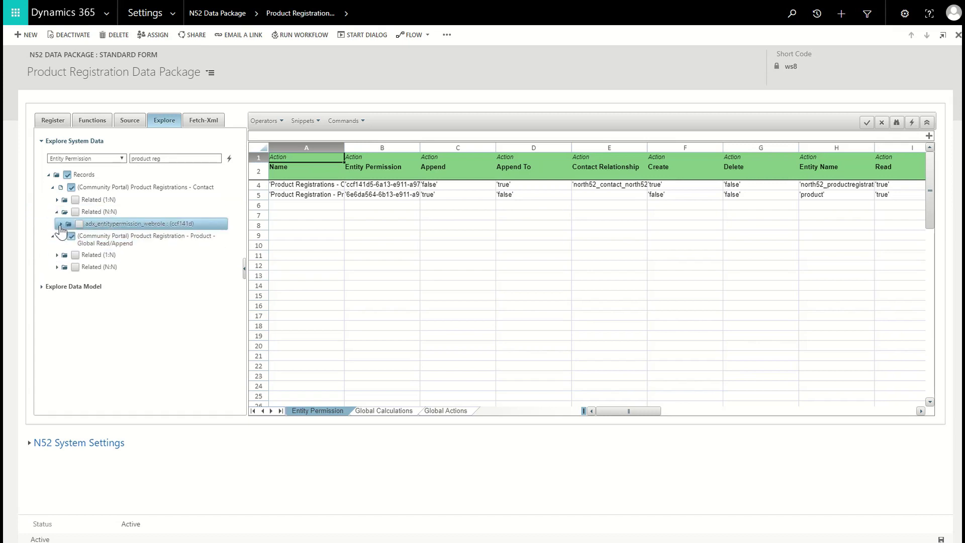
click(84, 237)
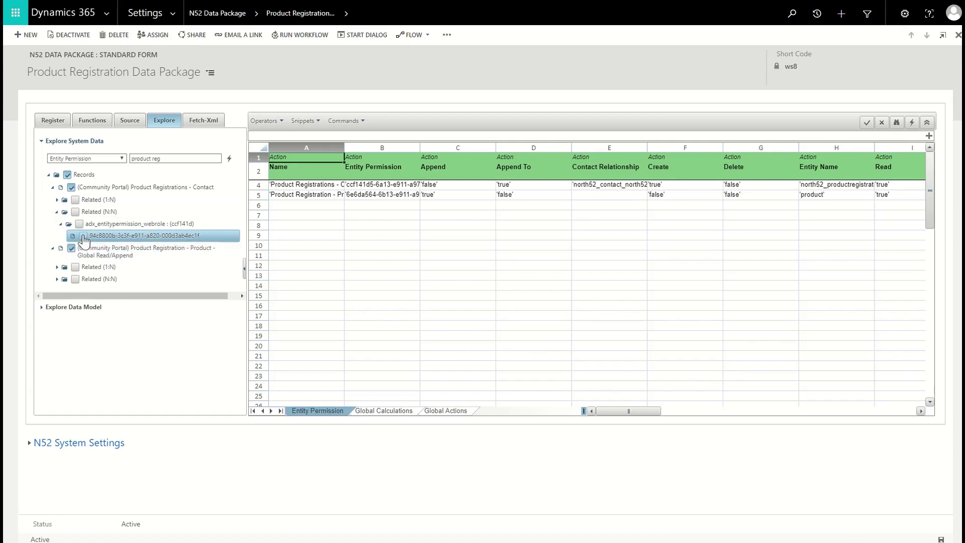
click(84, 237)
- Select the related N:N adx_entitypermission_webrole record under the Product - Global Read/Append permission
click(59, 281)
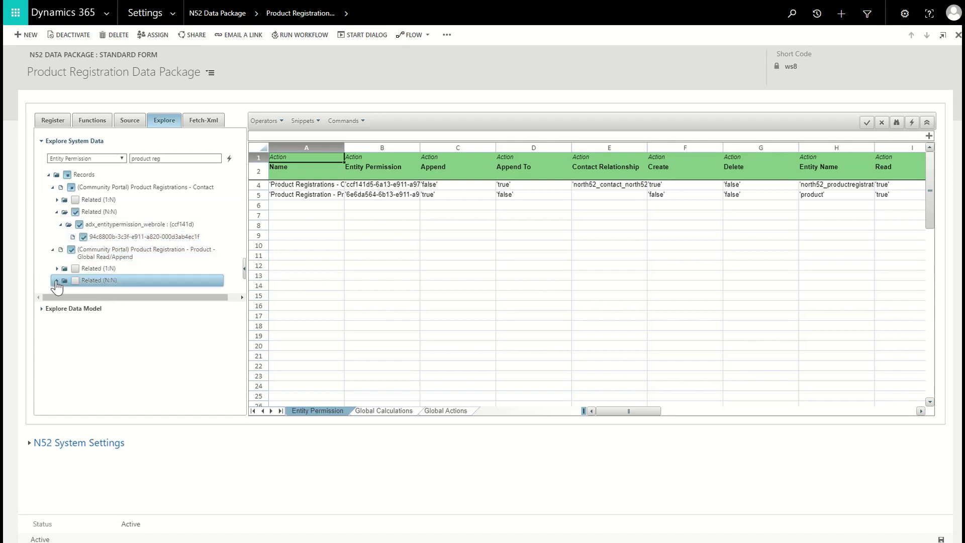
click(57, 280)
click(61, 293)
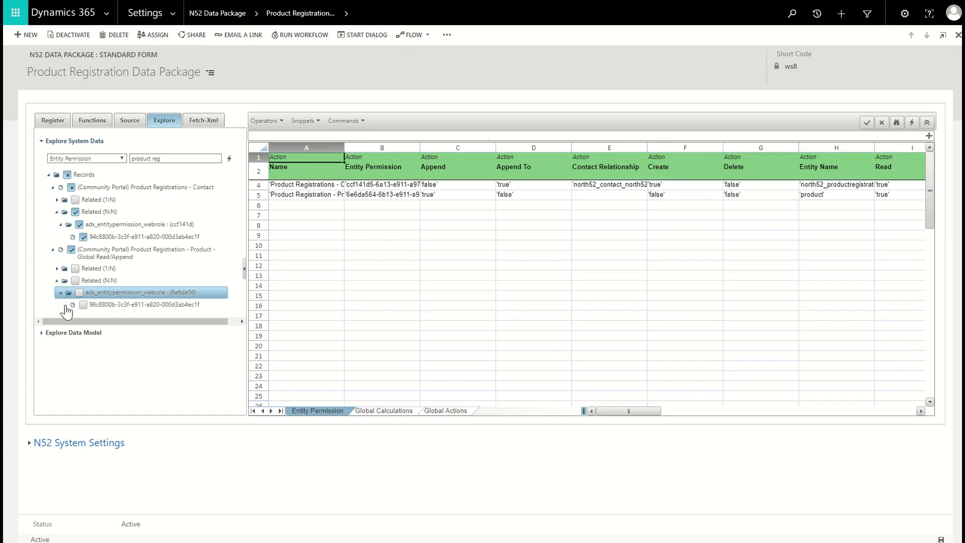
click(66, 305)
click(83, 305)
click(204, 174)
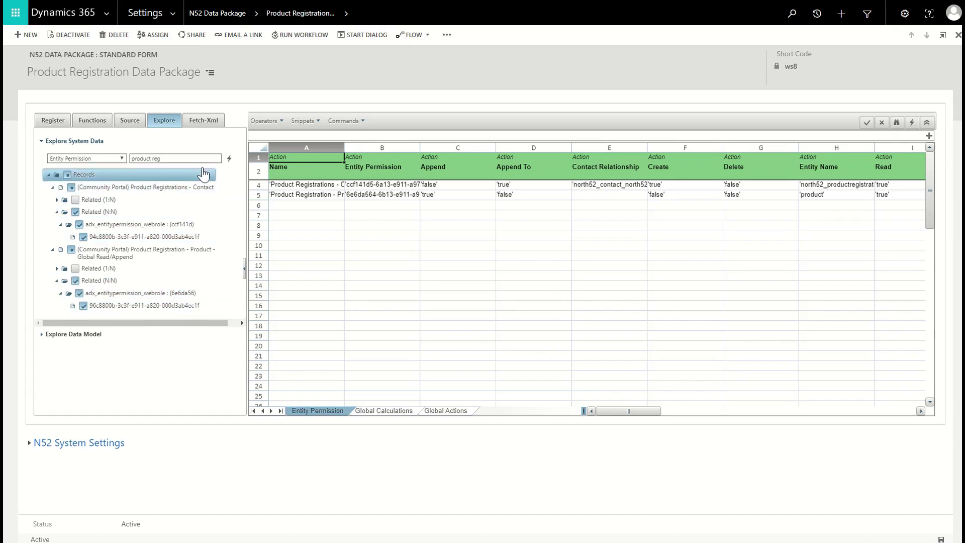
- Generate the adx_entitypermission_webrole decision table rows for the selected related web role records
click(230, 159)
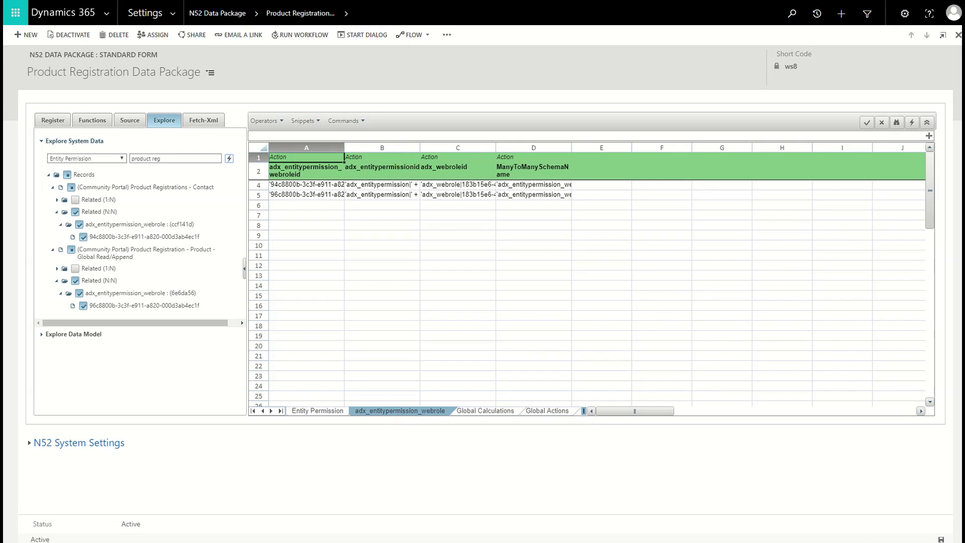
- Explore the Entity Form records, select the Community Portal Product Registration form and generate its decision table row
click(96, 160)
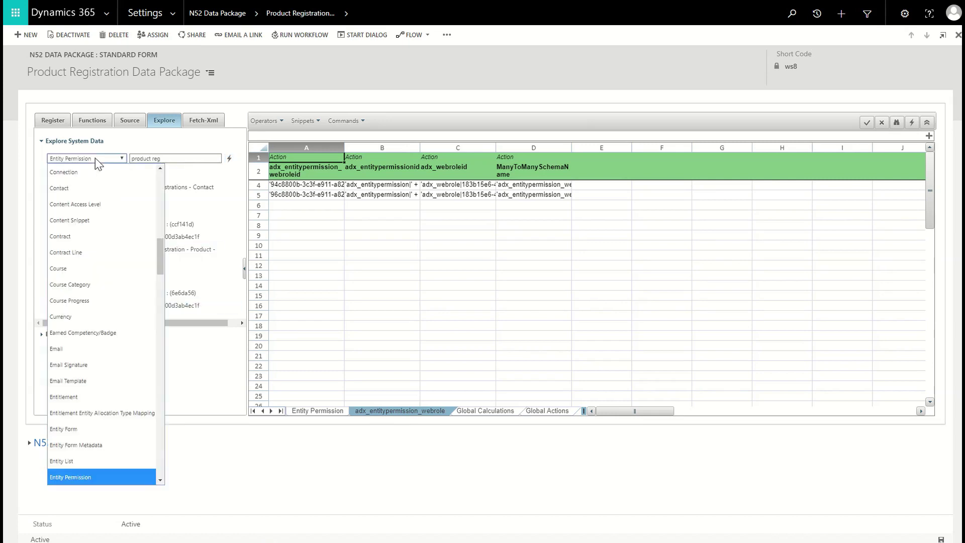
text(ent)
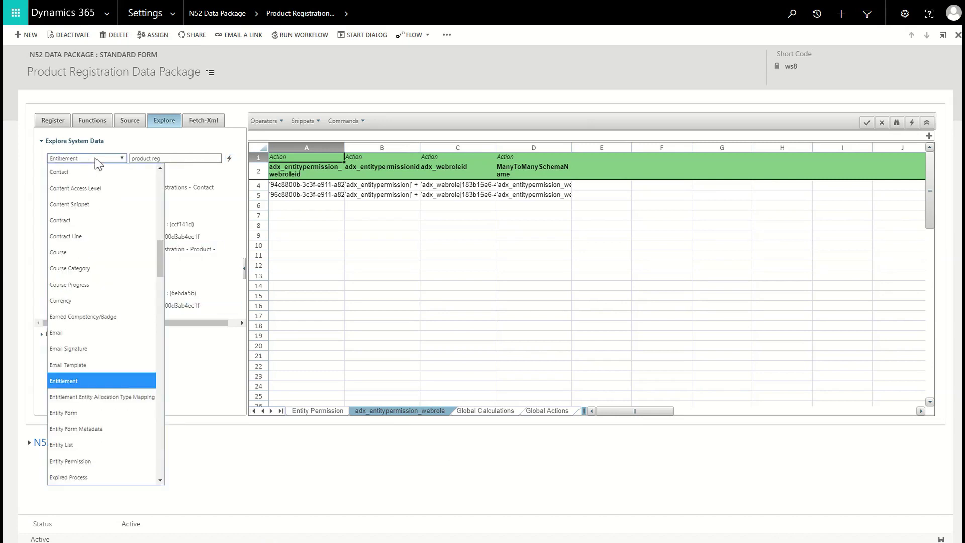
text(ity For)
key(Return)
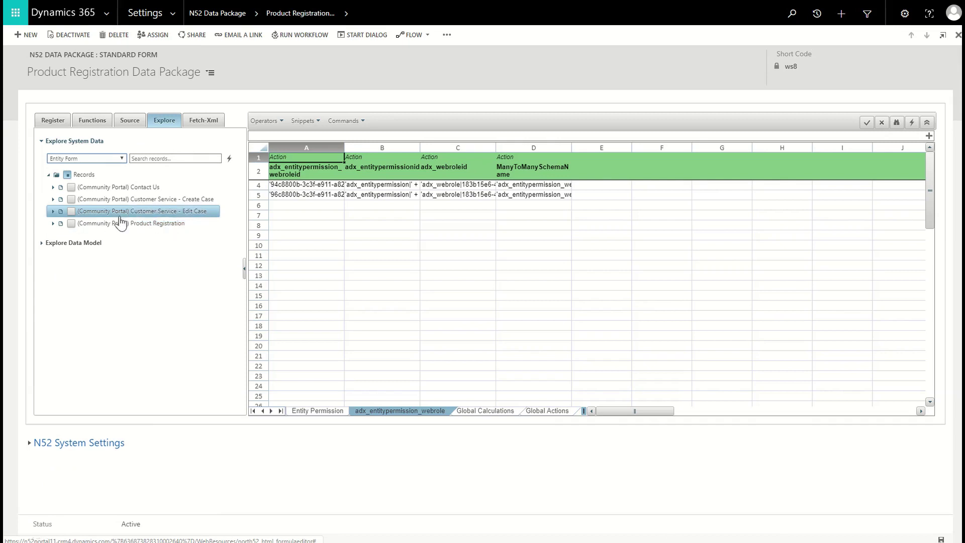
click(70, 223)
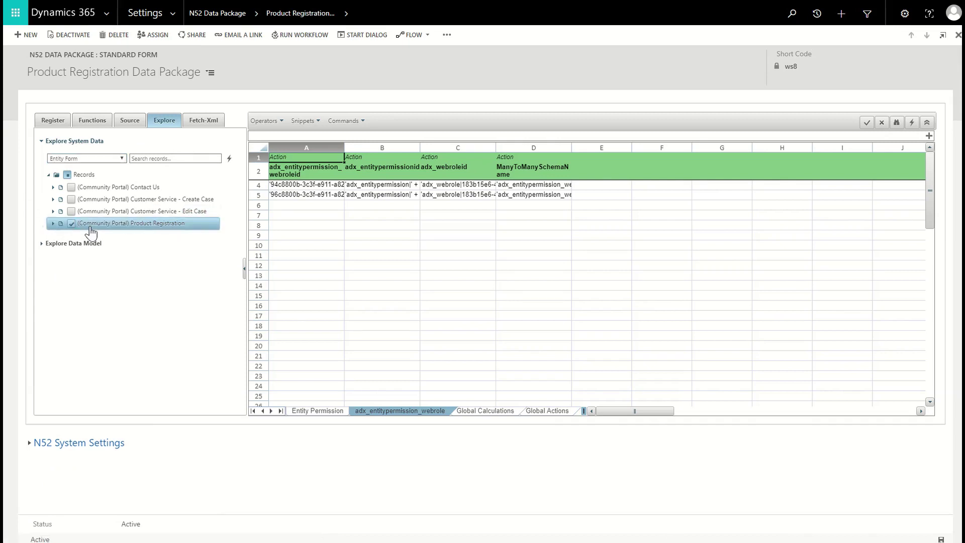
click(229, 159)
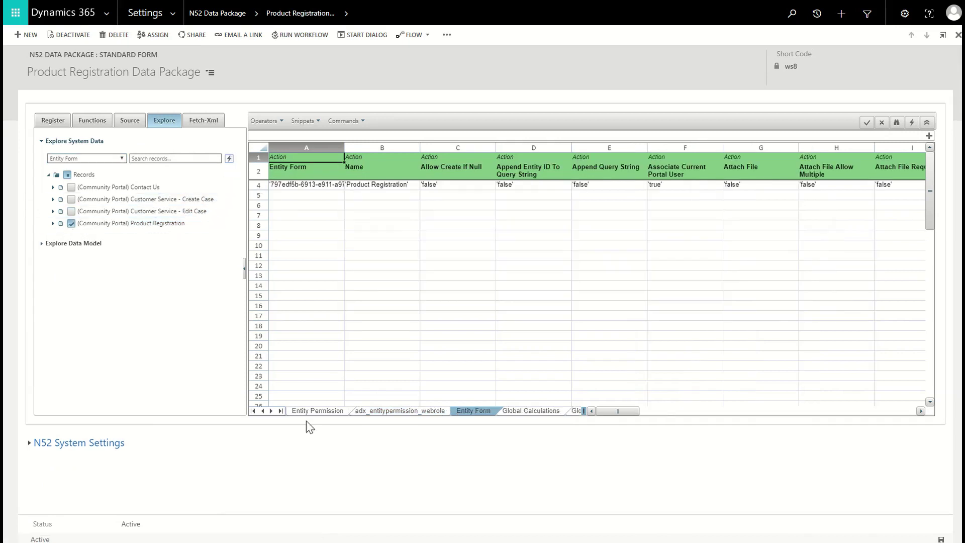
- Select the 1:N adx_entityformmetadata : adx_entityform record related to the Product Registration form and generate its decision table row
click(53, 223)
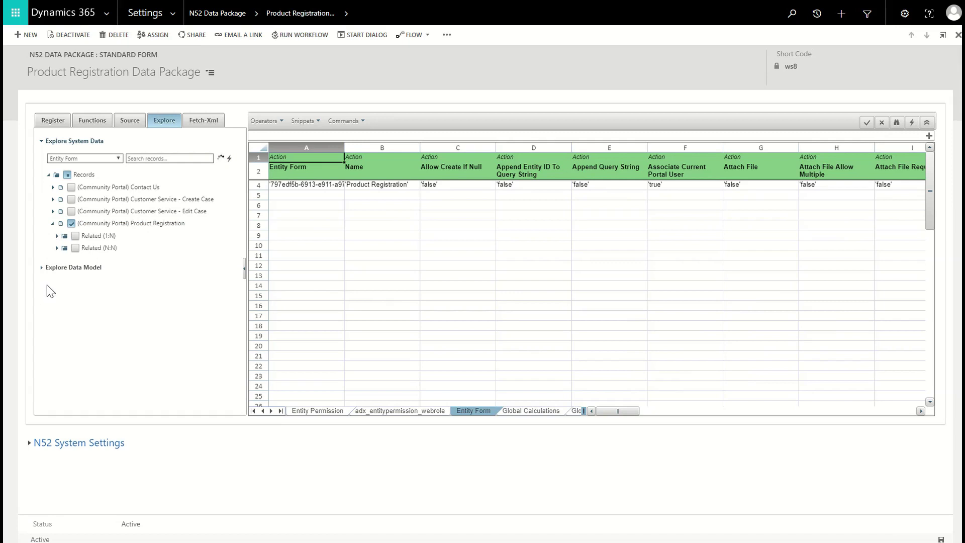
click(61, 175)
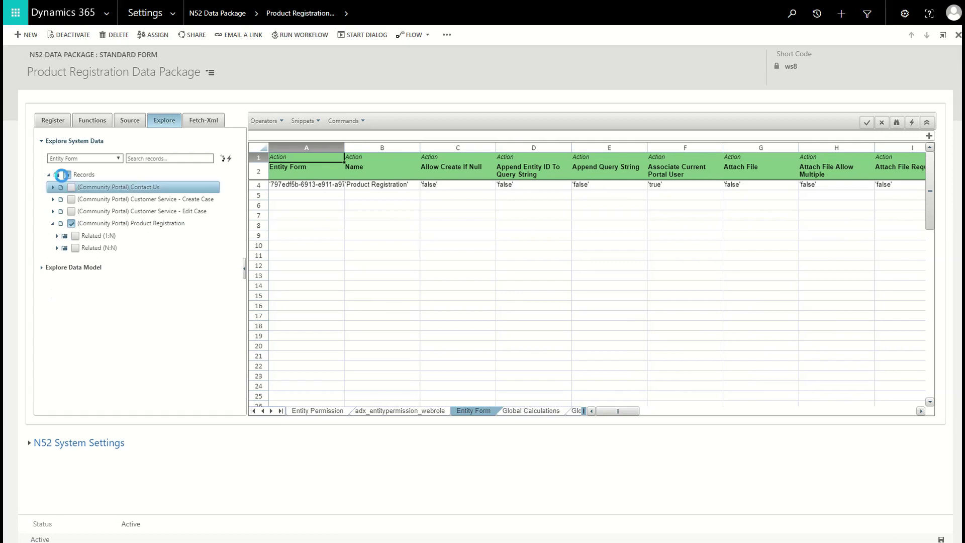
click(57, 239)
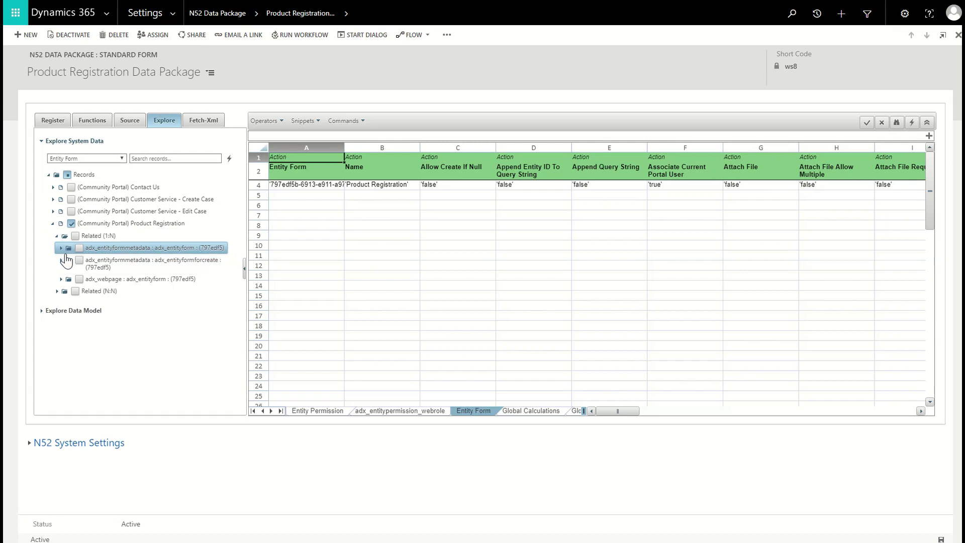
click(61, 249)
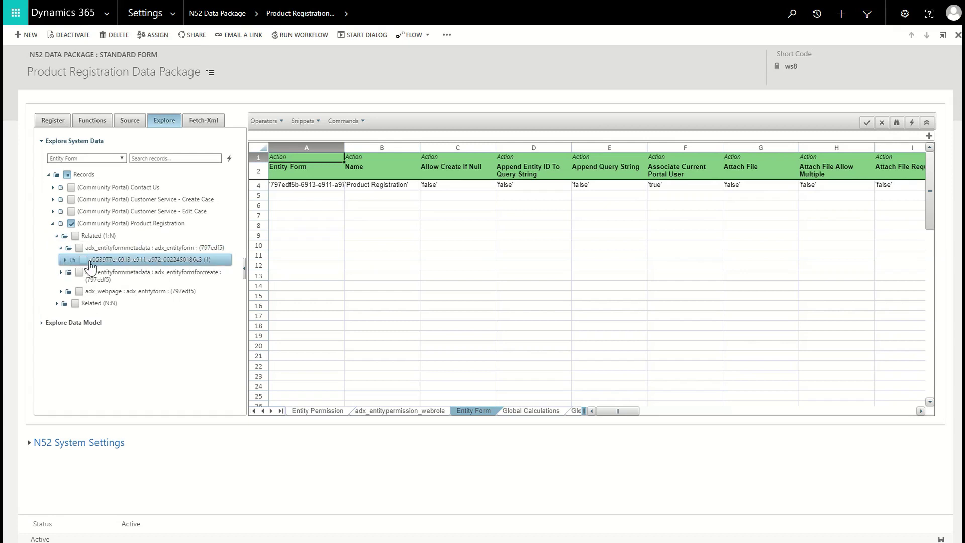
click(83, 260)
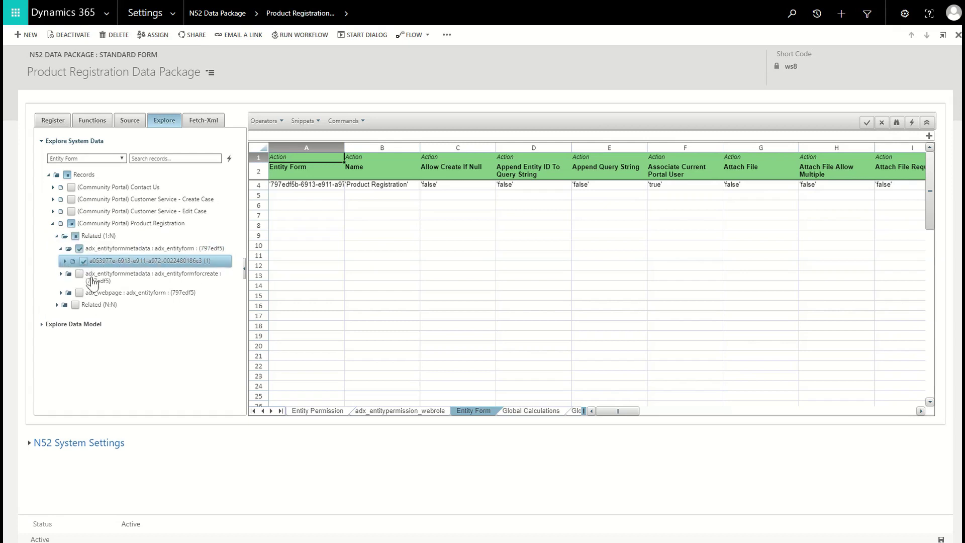
click(229, 158)
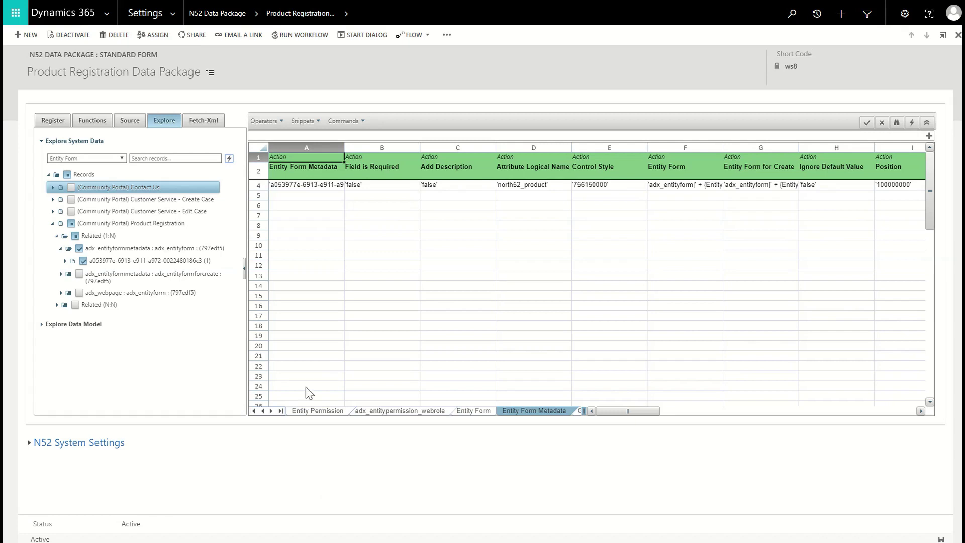
- Explore the Entity List records, select the Community Portal Product Registrations list and generate its decision table row
click(69, 159)
key(Down)
key(Down)
key(Down)
key(Down)
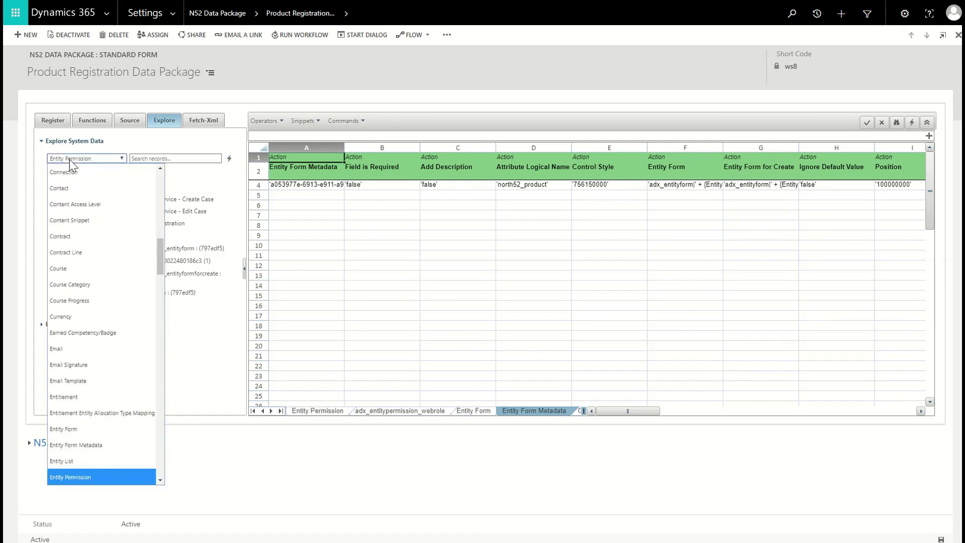
key(Return)
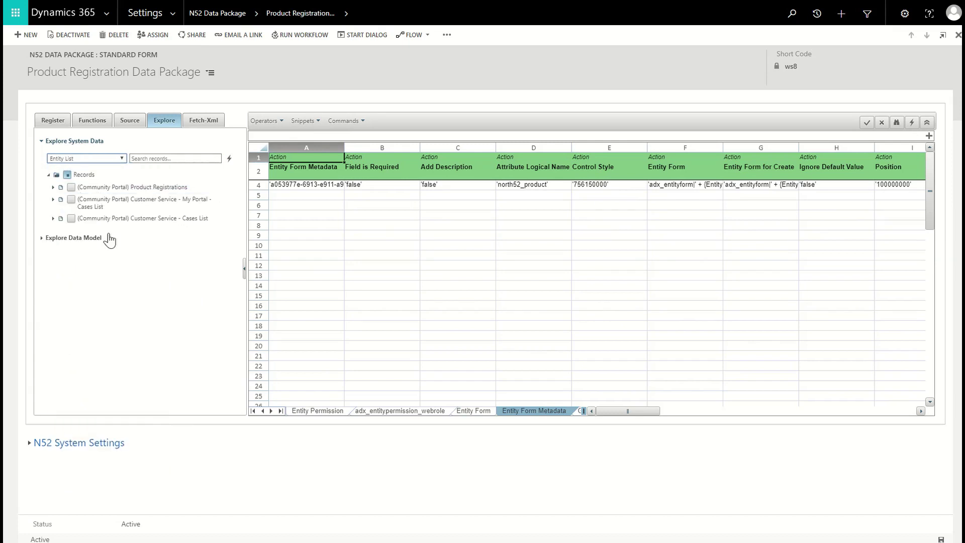
click(90, 187)
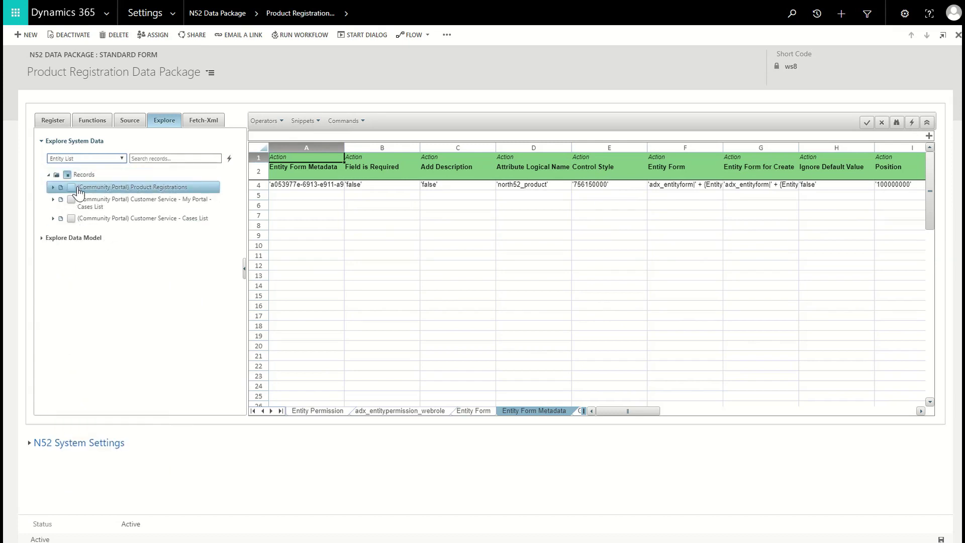
click(71, 187)
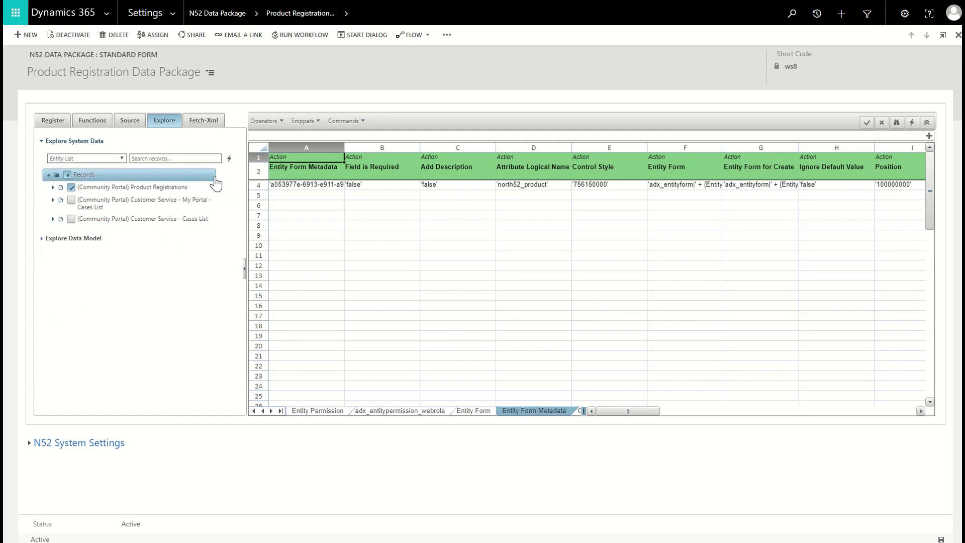
click(229, 160)
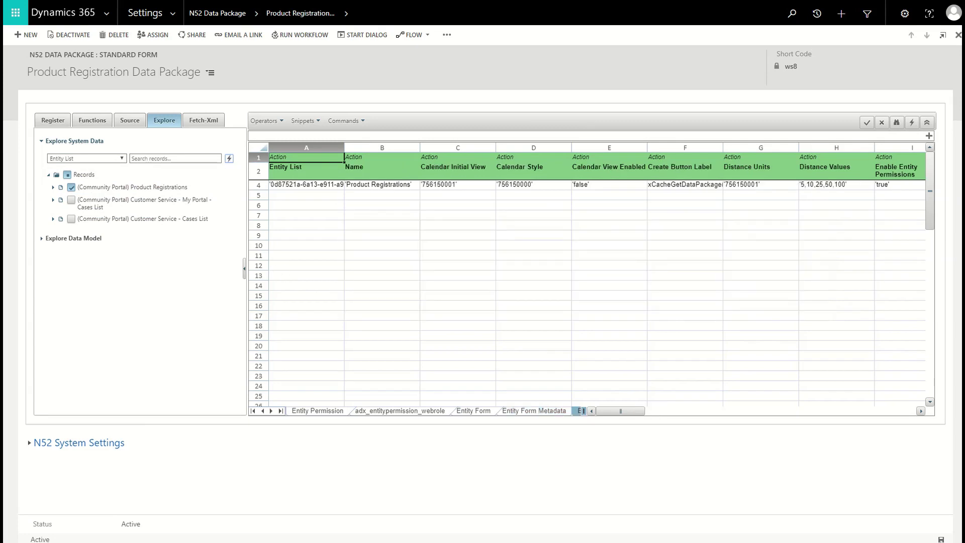
- Explore the Web Page entity's system data and search its records for "product reg"
click(79, 160)
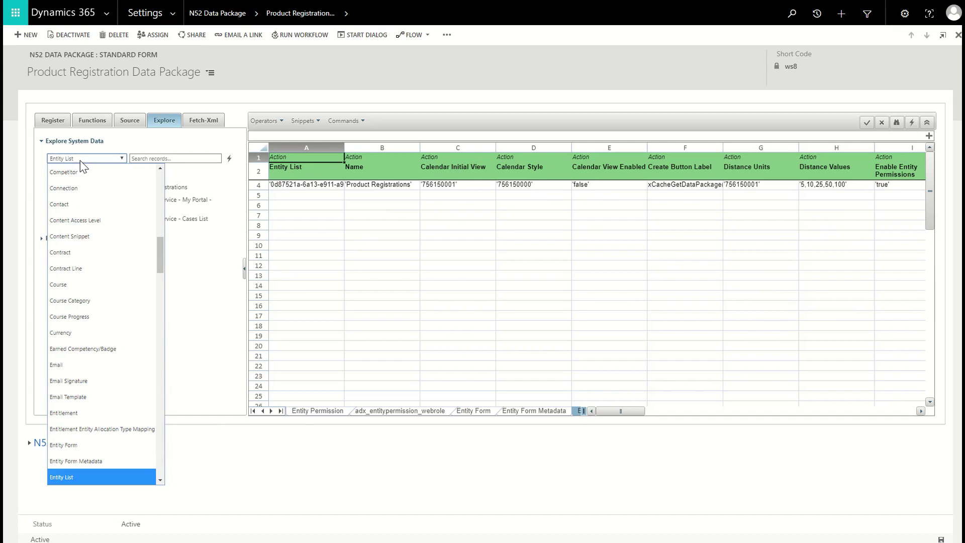
key(w)
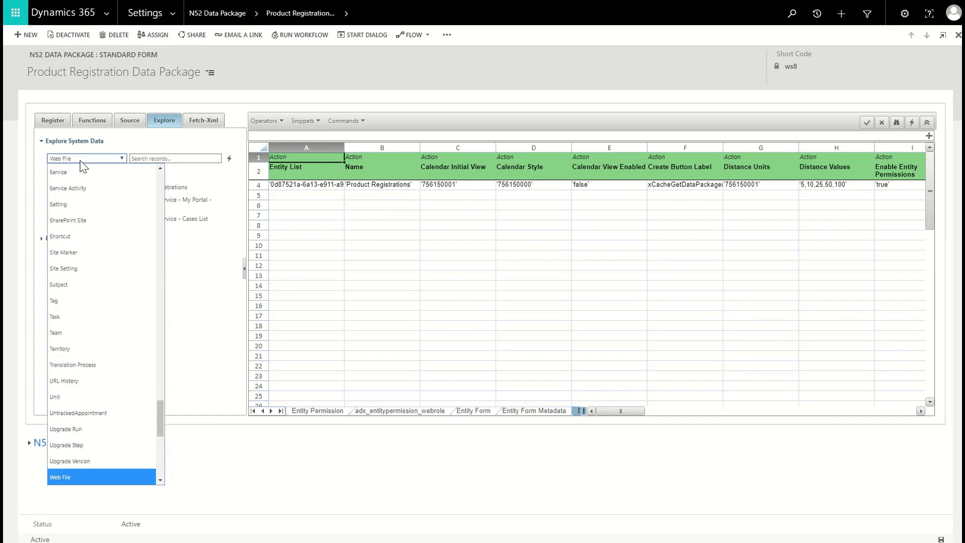
key(Down)
key(Down)
key(Down)
key(Down)
key(Down)
key(Down)
key(Down)
key(Down)
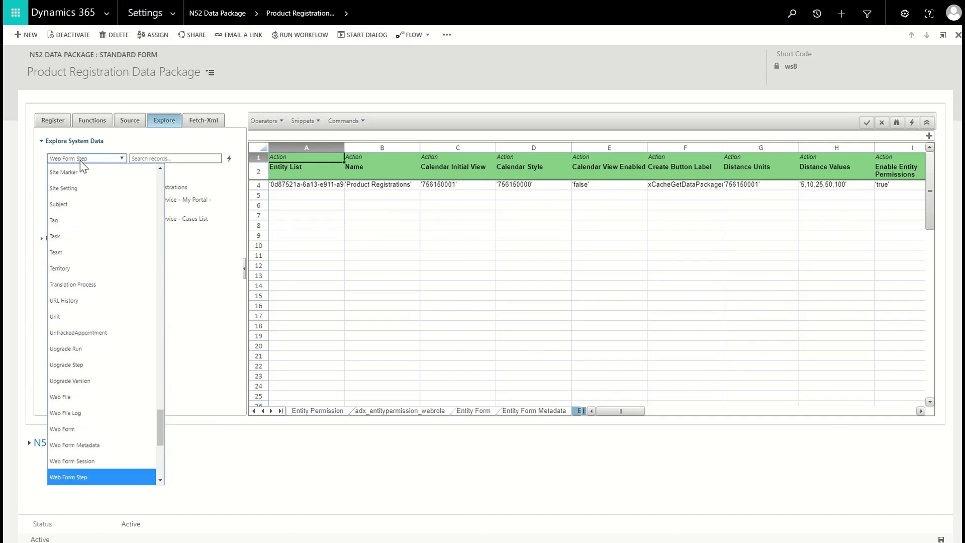
key(Down)
key(Down)
key(Down)
key(Up)
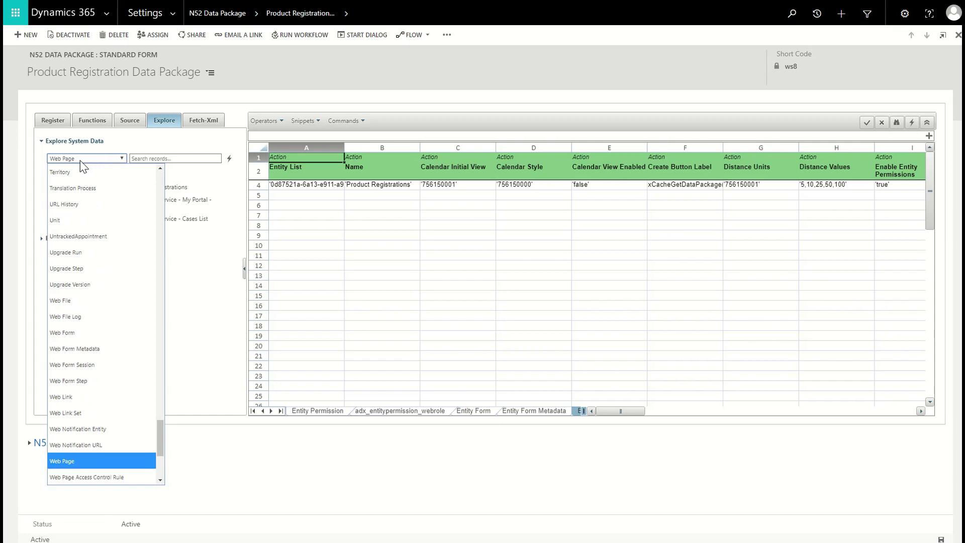
key(Return)
click(172, 159)
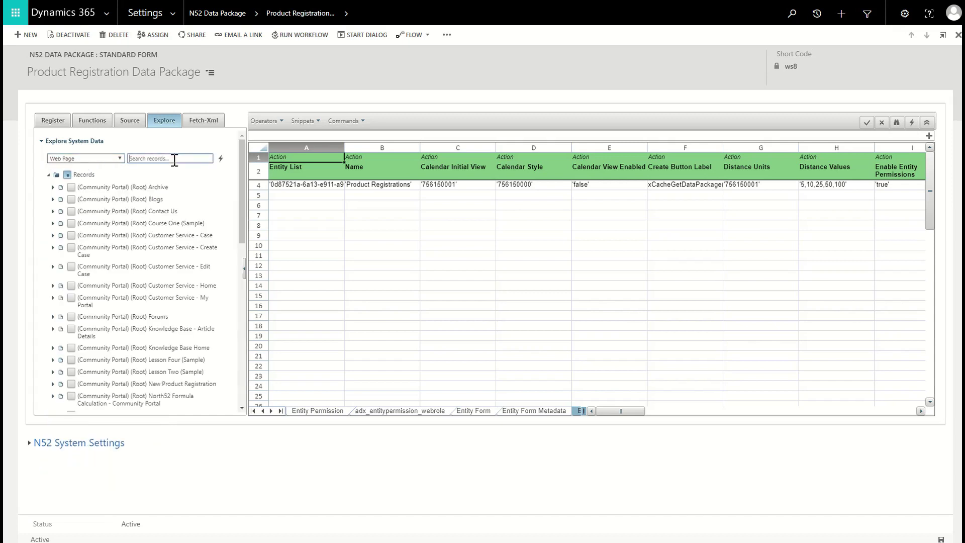
text(product reg)
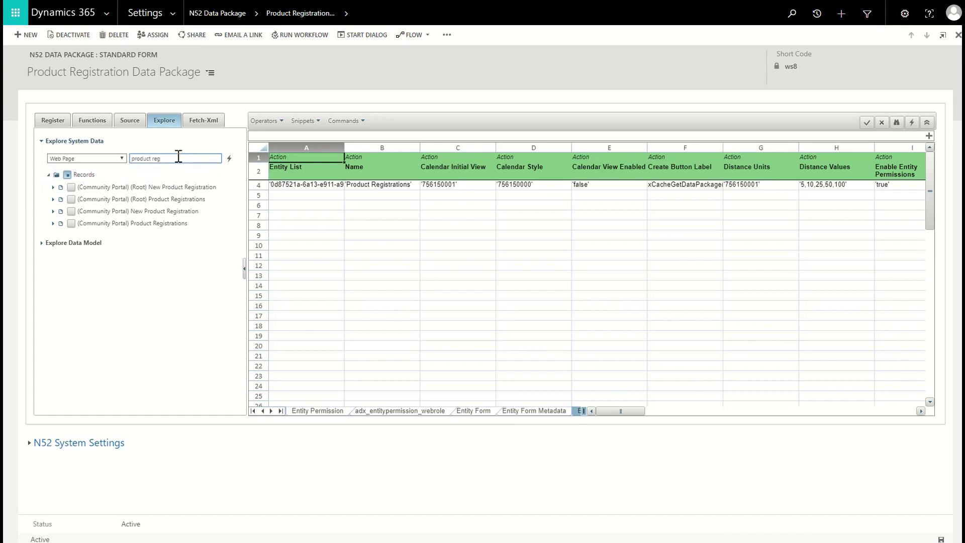
- Select all root and content web pages for New Product Registration and Product Registrations, and generate their decision table rows
click(133, 187)
click(71, 187)
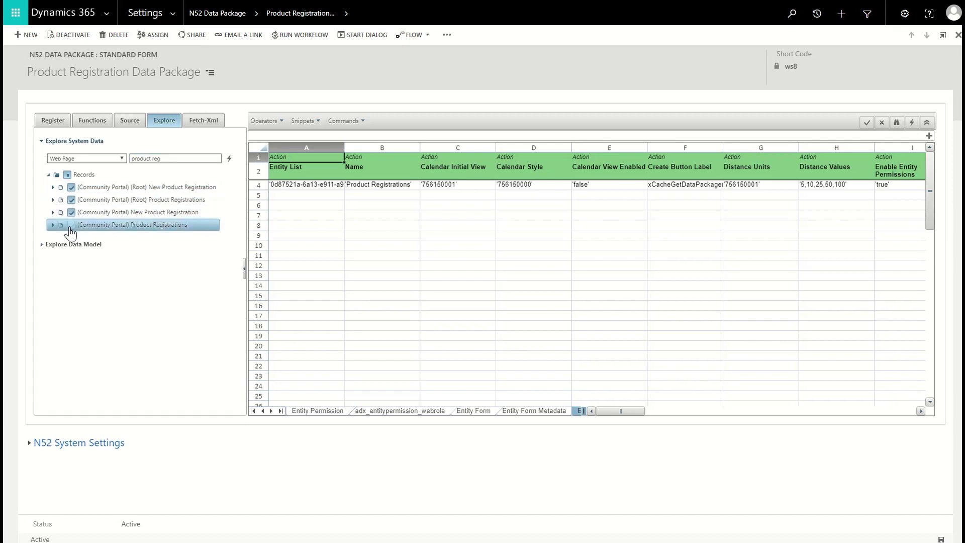
click(66, 175)
click(67, 175)
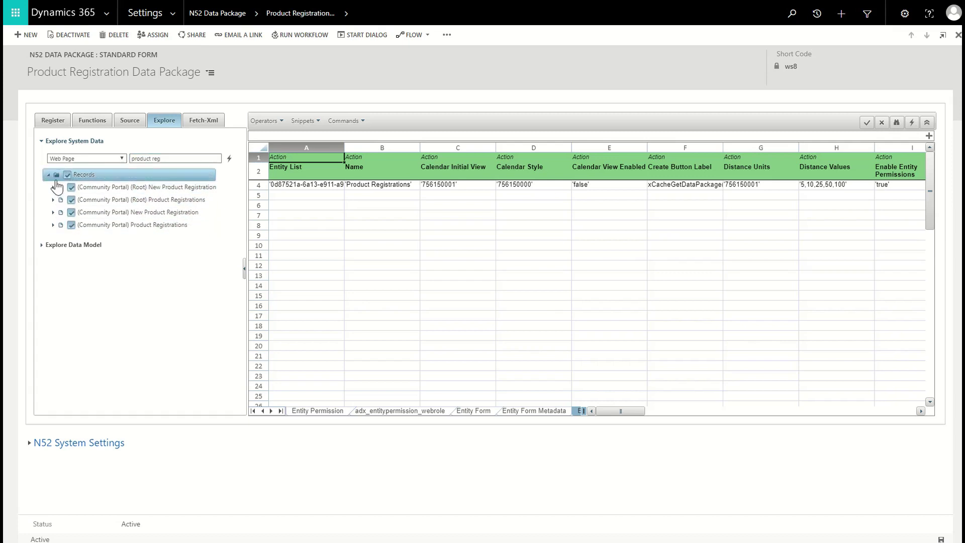
click(229, 158)
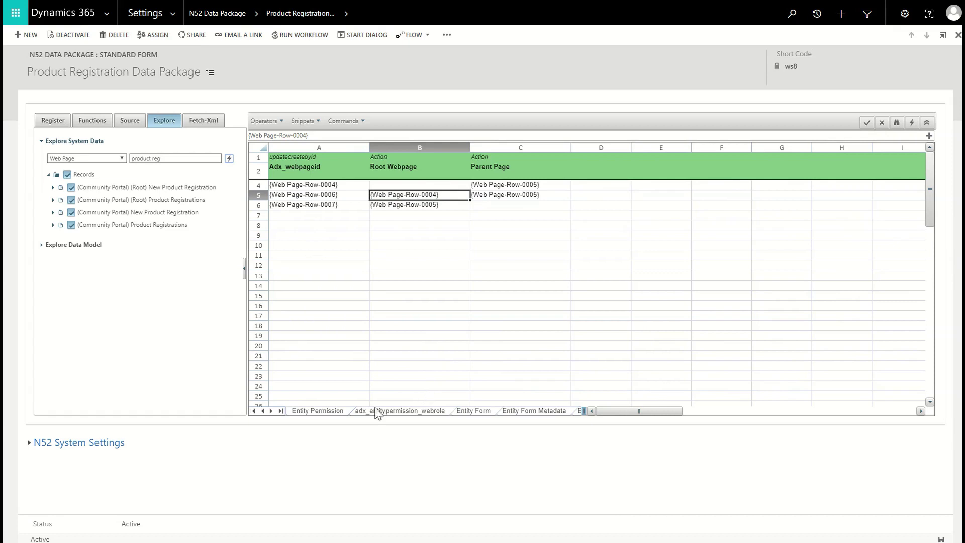
- Widen the sheet tab area and review the Web Page and Web Page-SR-Update sheets
drag(583, 411, 799, 410)
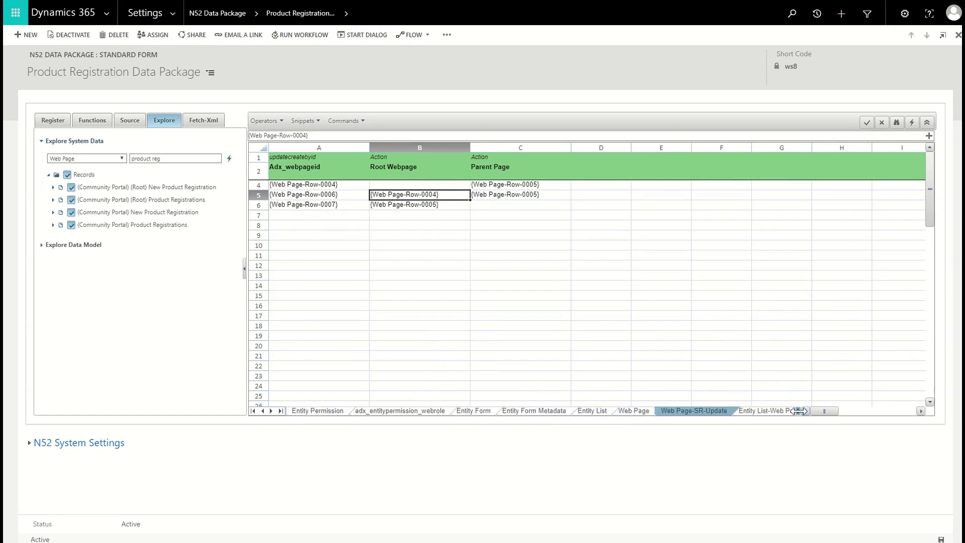
click(631, 413)
click(680, 414)
- Explore the Web Link records, select the Product Registrations link and generate its decision table row
click(96, 158)
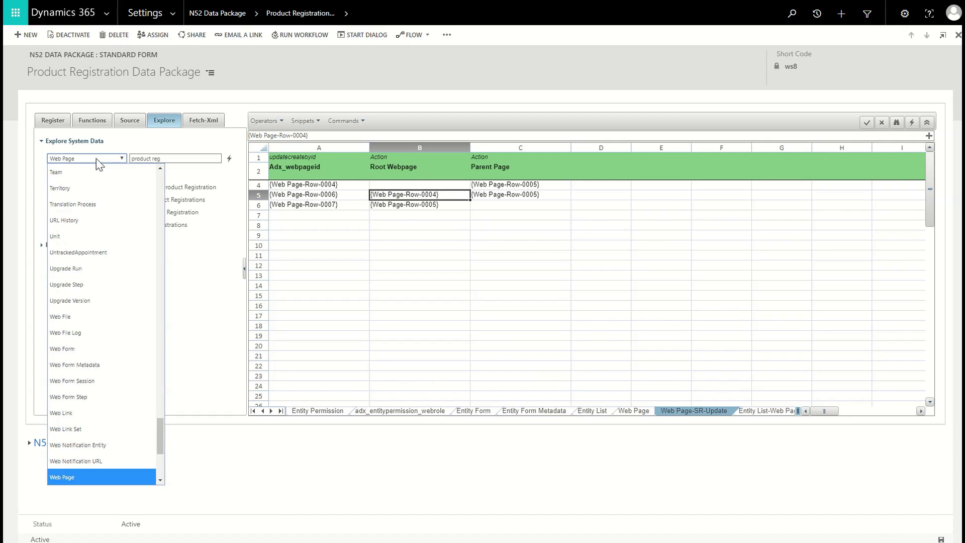
key(Down)
key(Down)
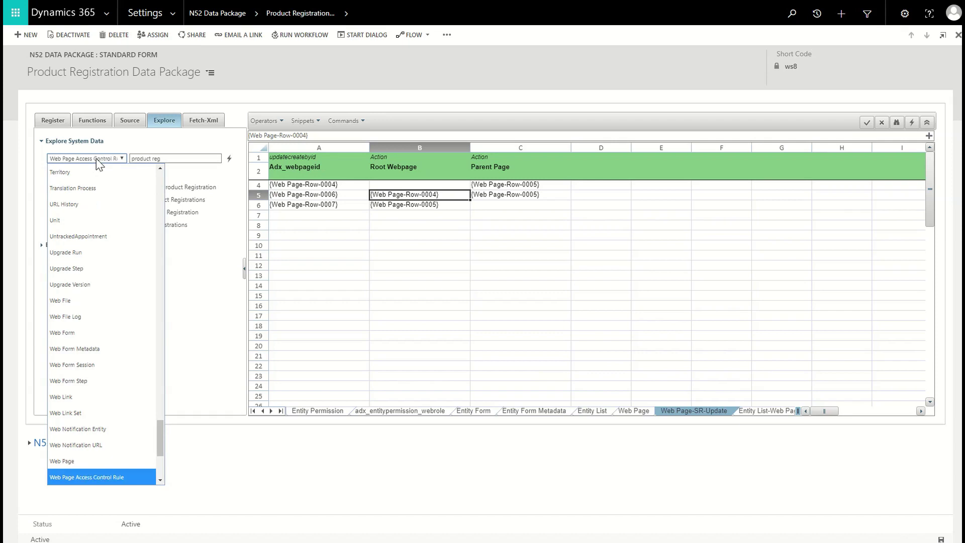
key(Up)
key(Up)
key(Up)
key(Up)
key(Up)
key(Up)
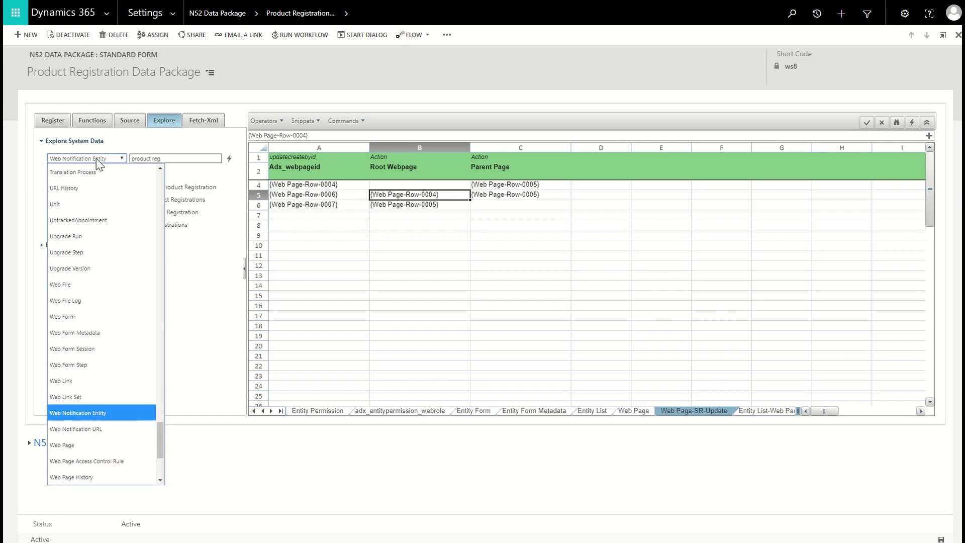
key(Return)
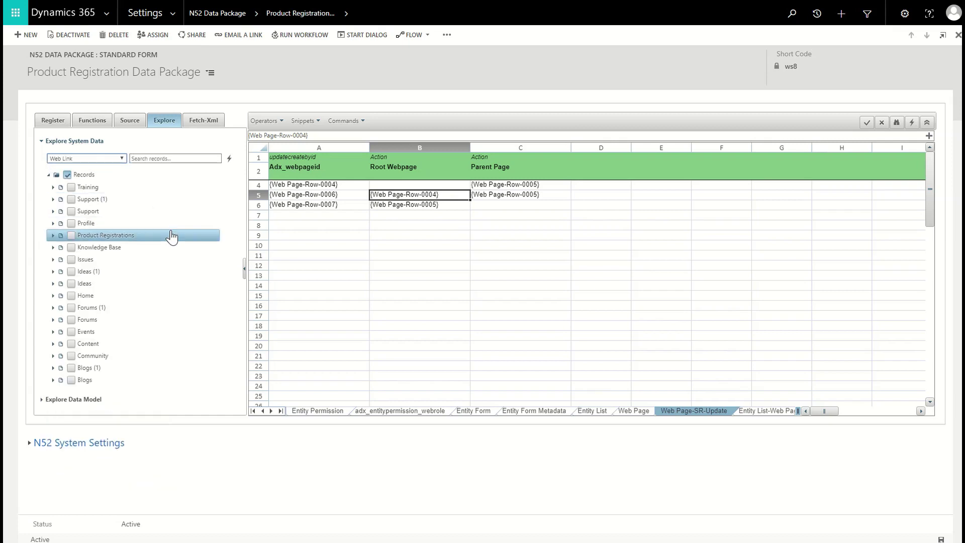
click(72, 235)
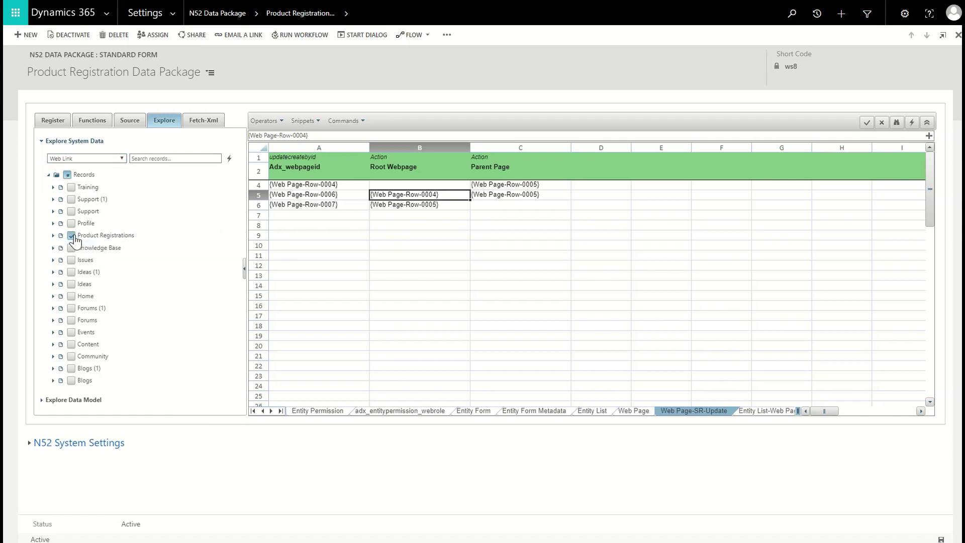
click(230, 158)
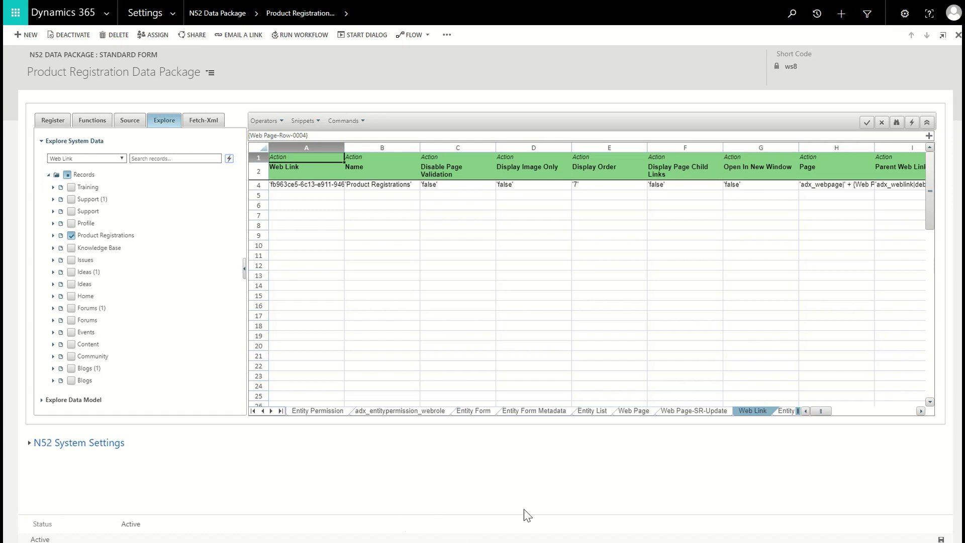
- Review the root and content page rows for Product Registrations on the Web Page sheet
click(636, 411)
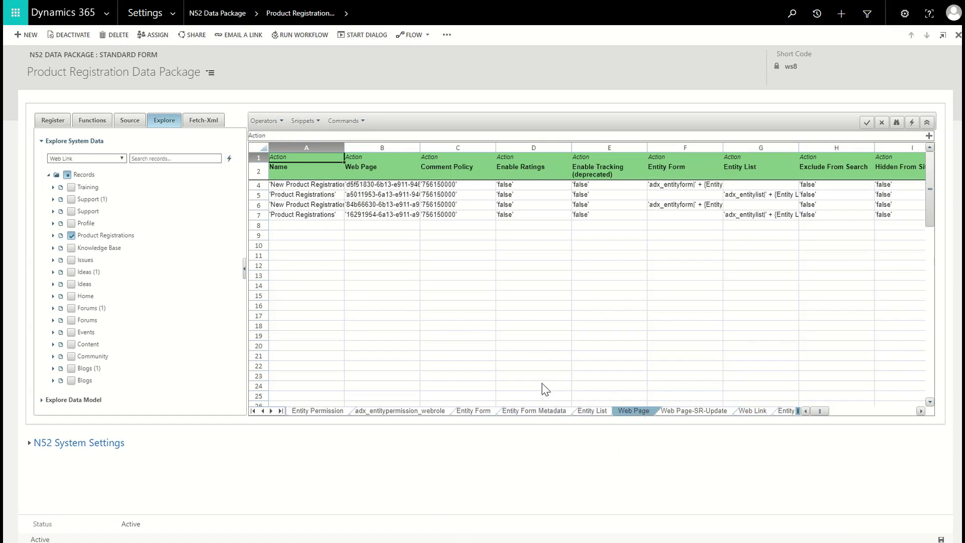
click(320, 217)
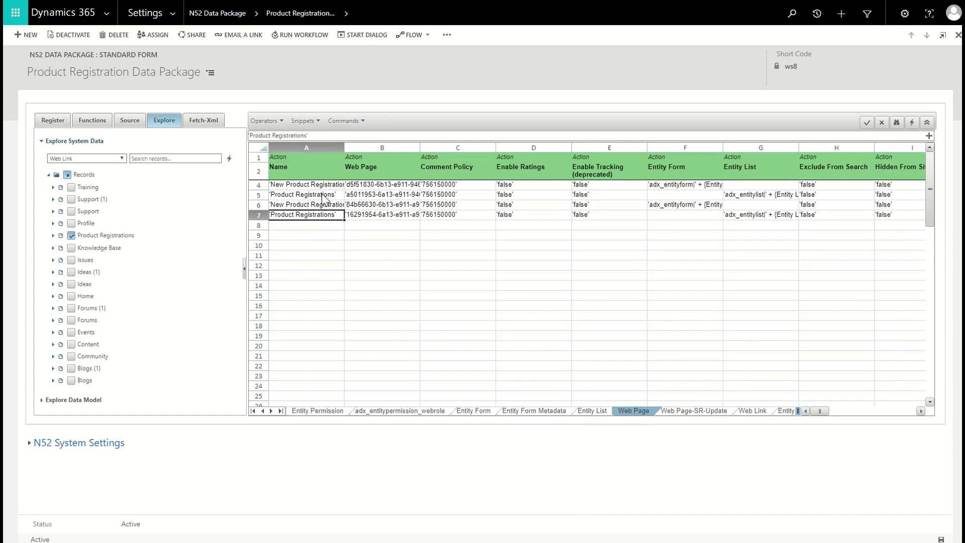
click(322, 197)
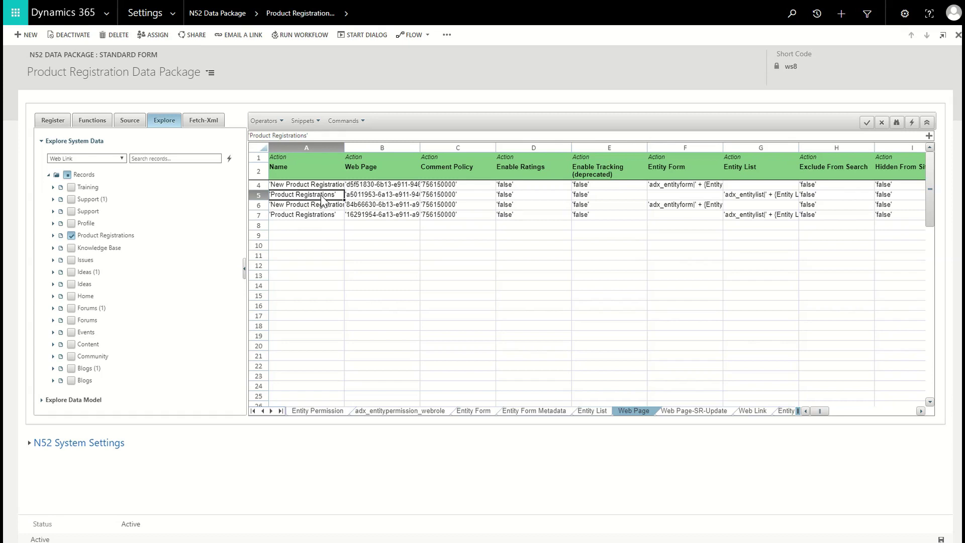
click(322, 218)
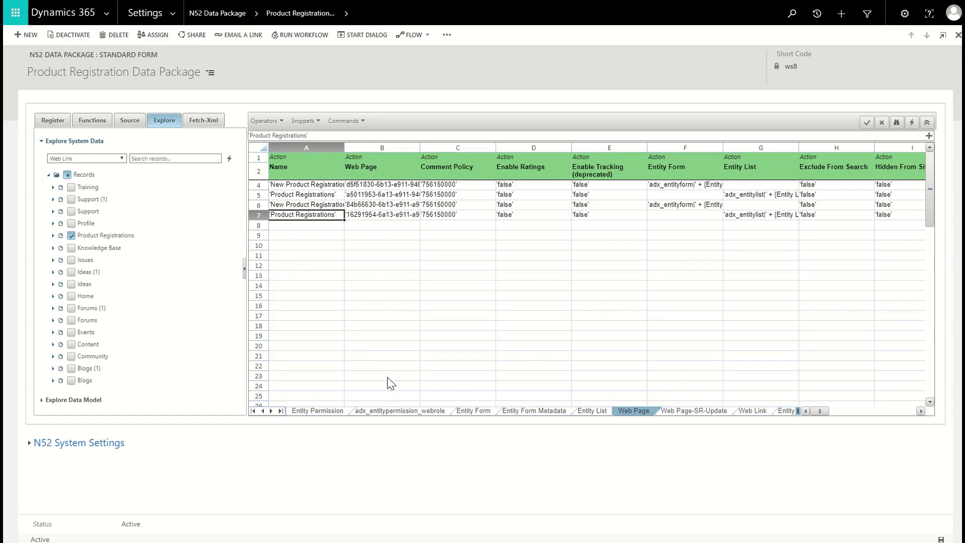
- Insert the DP Setup Processes snippet into the data package and check its Deactivate and Activate sheets
click(308, 122)
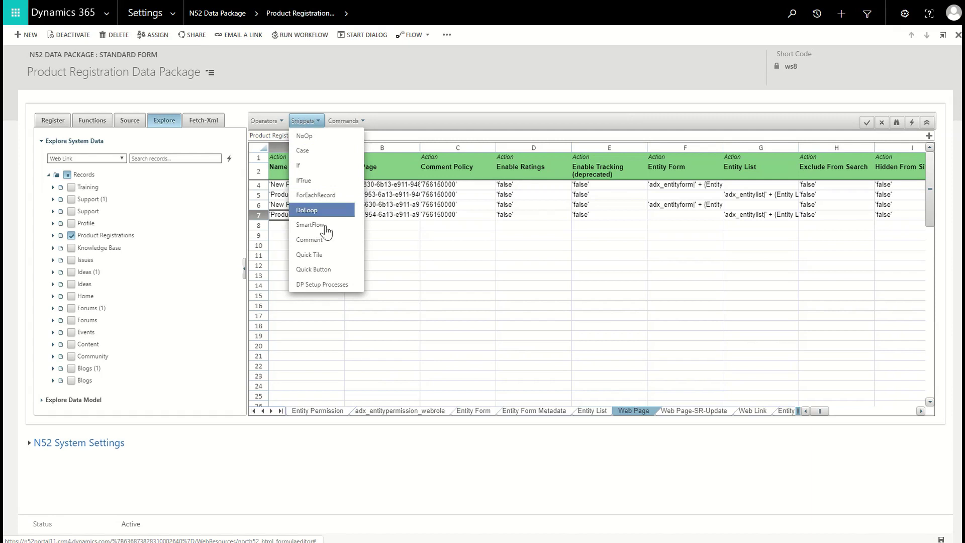
click(332, 286)
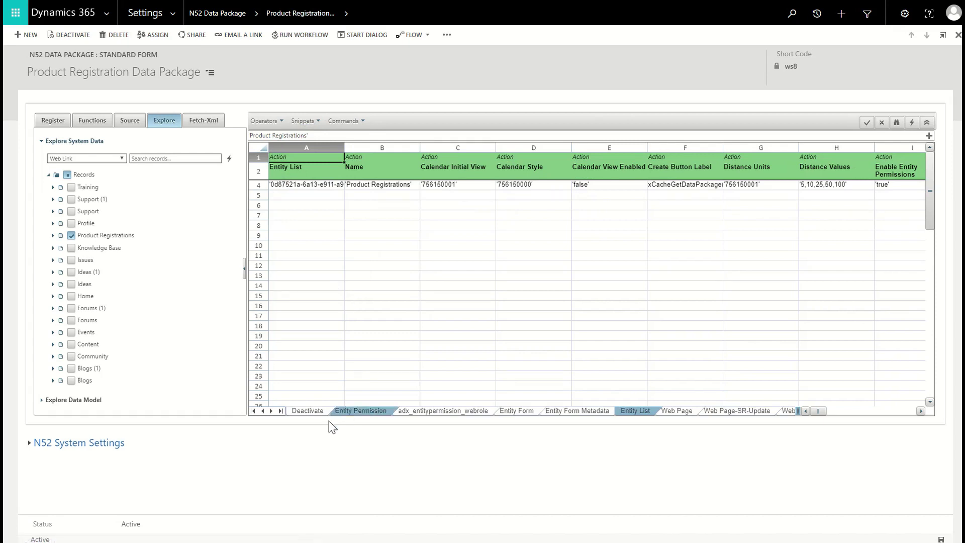
click(297, 411)
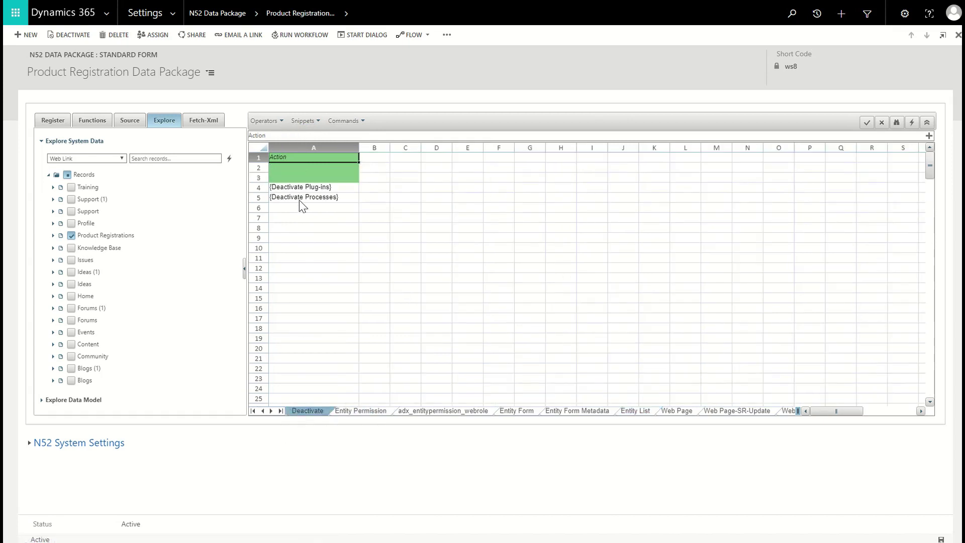
click(280, 411)
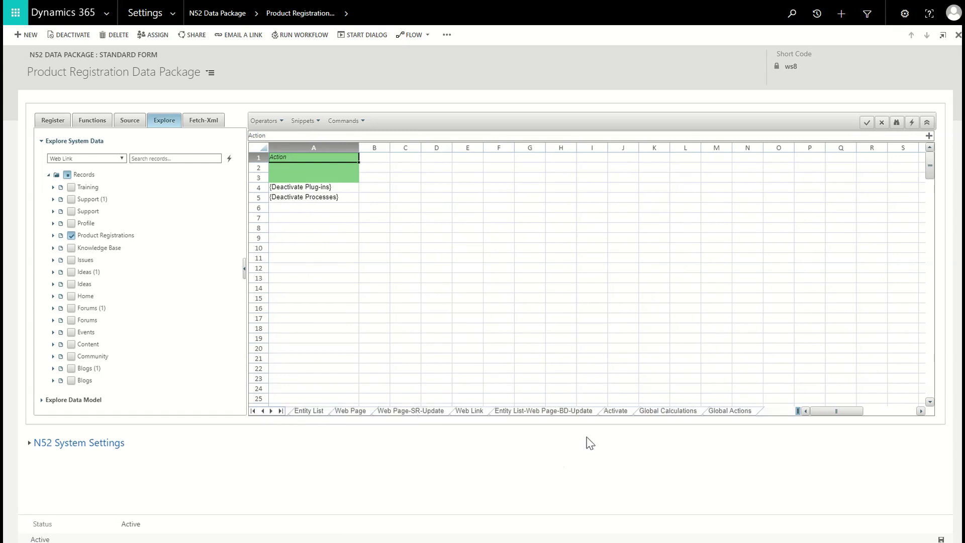
click(614, 411)
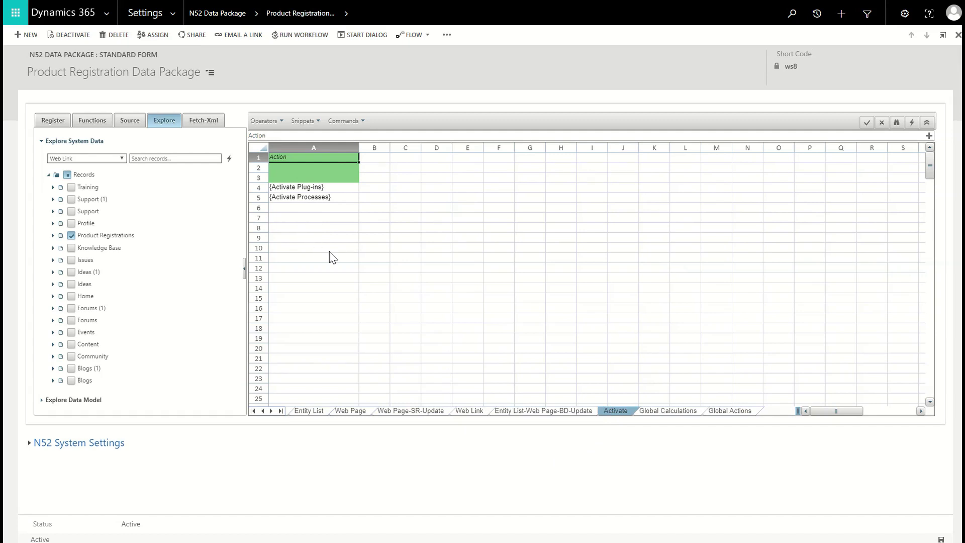
- In Global Calculations, set Plugin - EntitiesToDisableEnableCsv to 'adx_entityform,adx_entityformmetadata,adx_entitylist,adx_webpage,adx_entitypermission,adx_entitypermission_webrole,adx_weblink' and save the data package
click(666, 411)
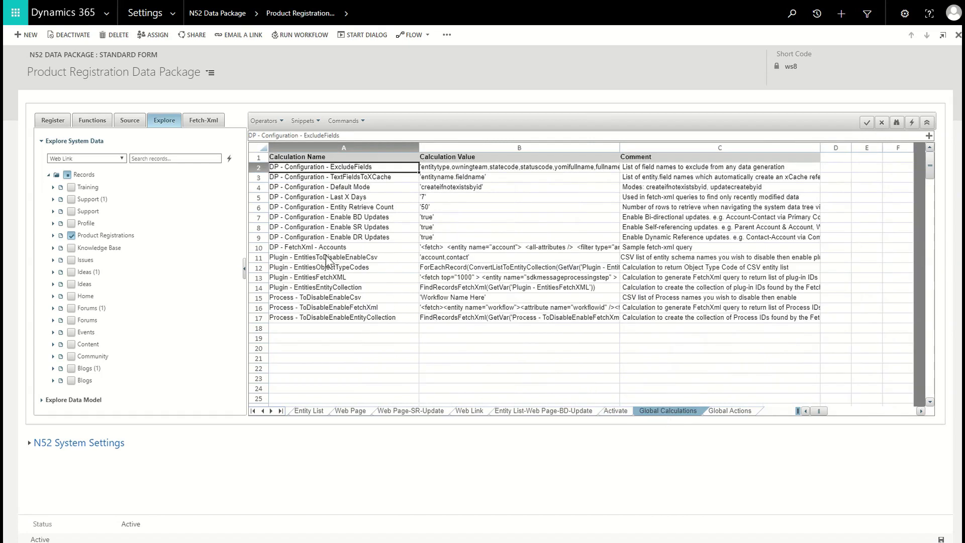
click(446, 259)
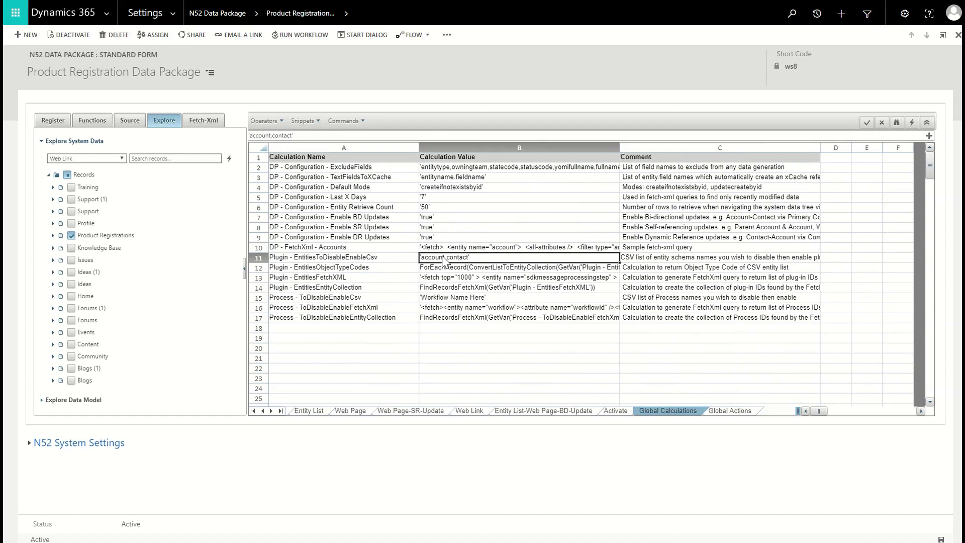
click(449, 300)
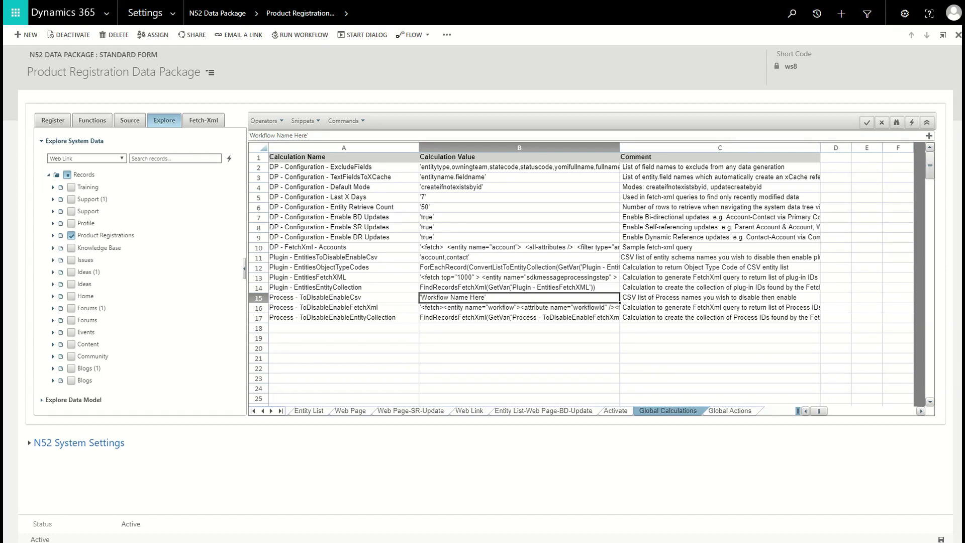
click(583, 258)
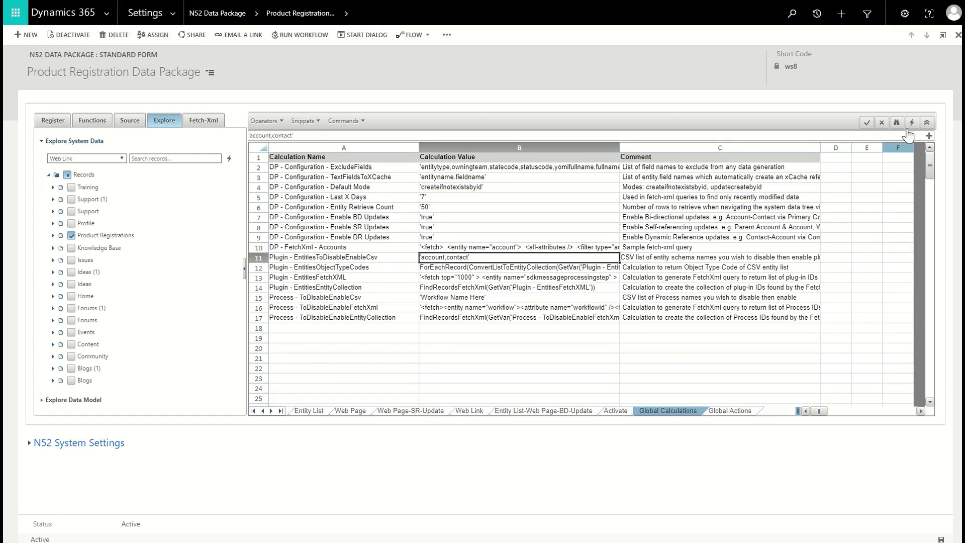
click(929, 135)
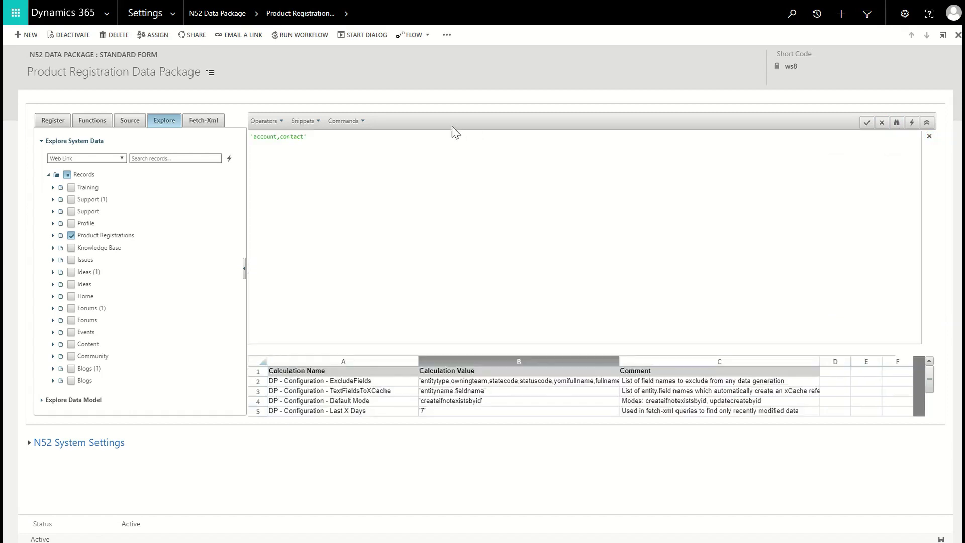
key(ctrl+a)
text('adx_entityform,adx_entityformmetadata,adx_entitylist,adx_webpage,adx_entitypermission,adx_entitypermission_webrole,adx_weblink')
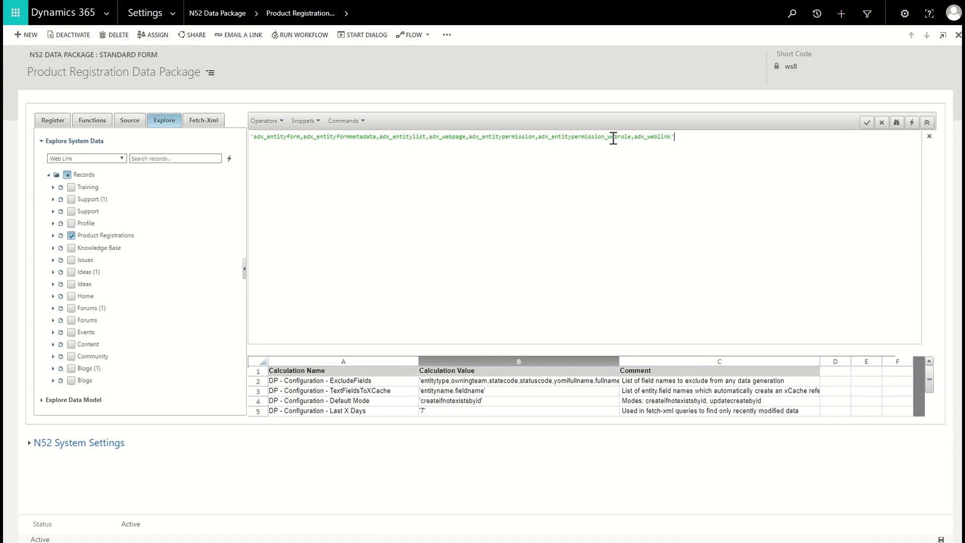
click(929, 137)
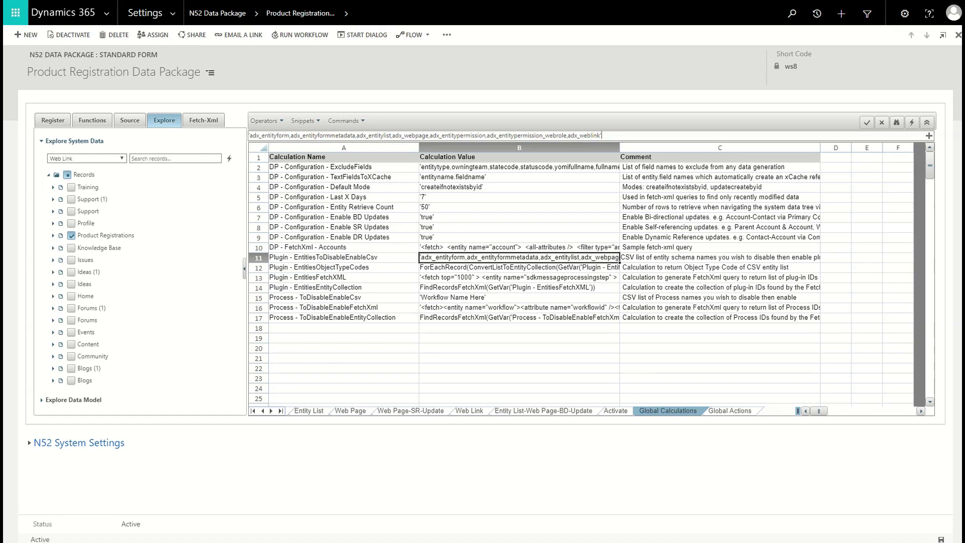
click(942, 540)
- Go to the Solutions list and open the Product Registration Data Package solution
click(178, 13)
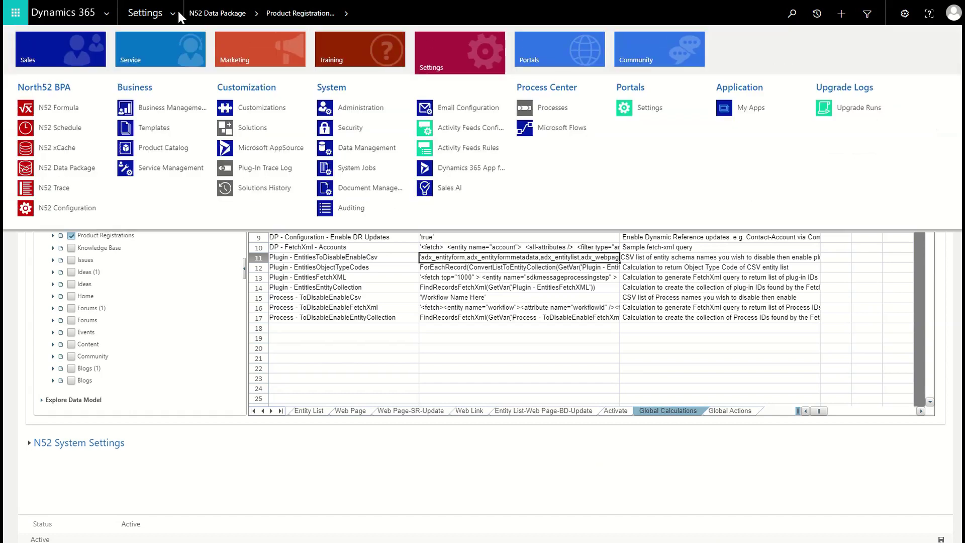
click(279, 128)
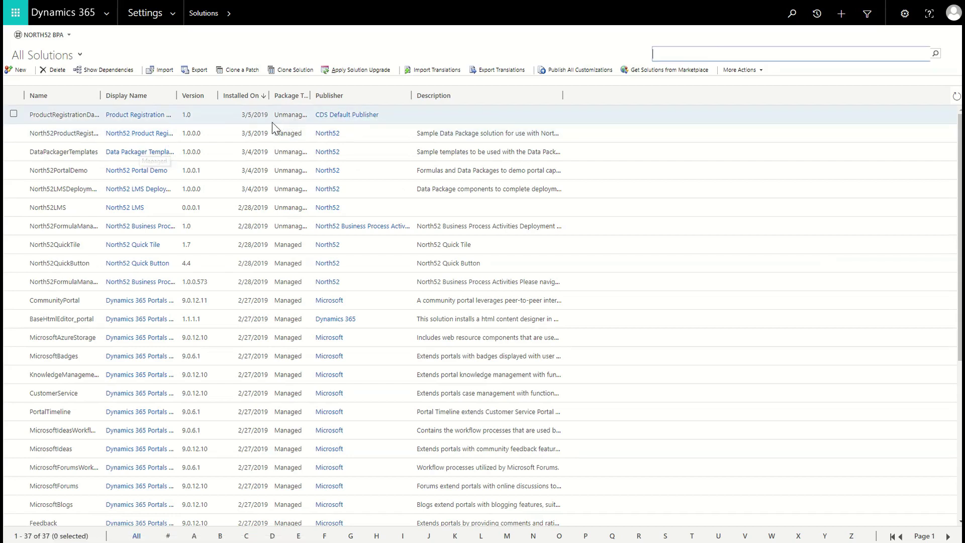
double_click(438, 119)
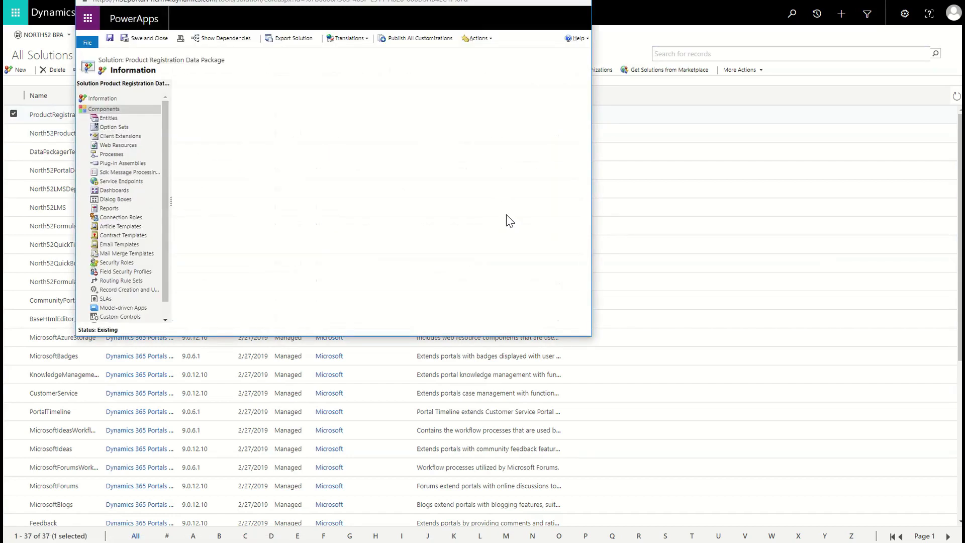